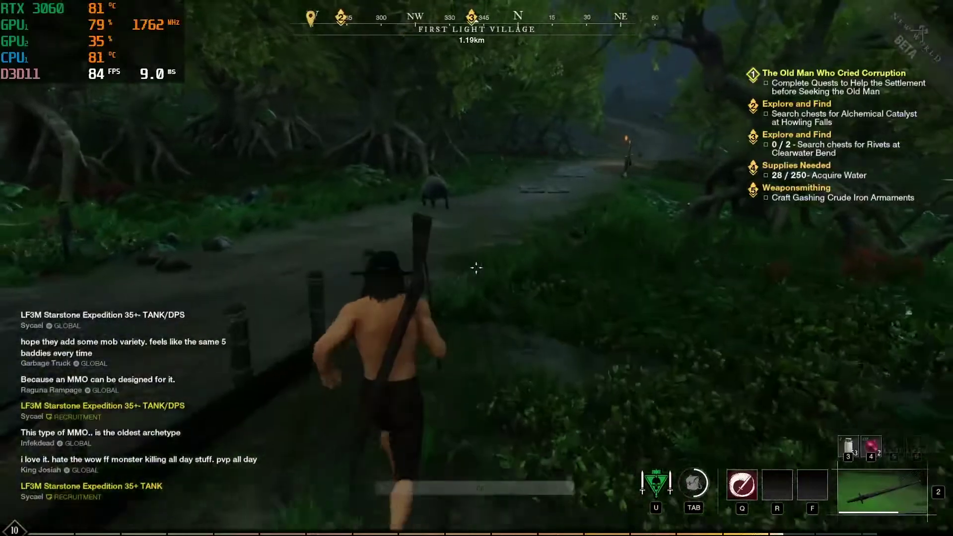
# Run off the road to the Dayspring Swine among the tree roots and attack it with the sword until it dies
pyautogui.press('w')
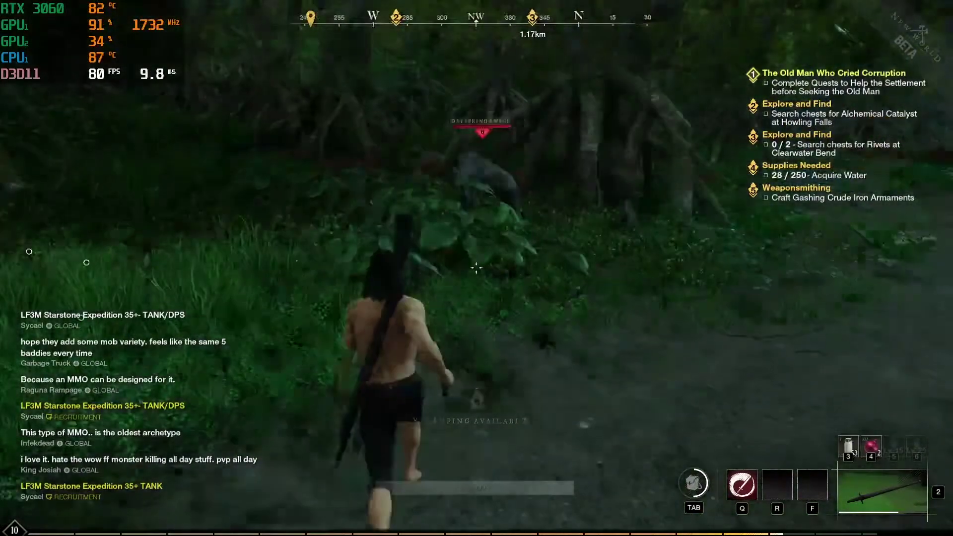
pyautogui.press('w')
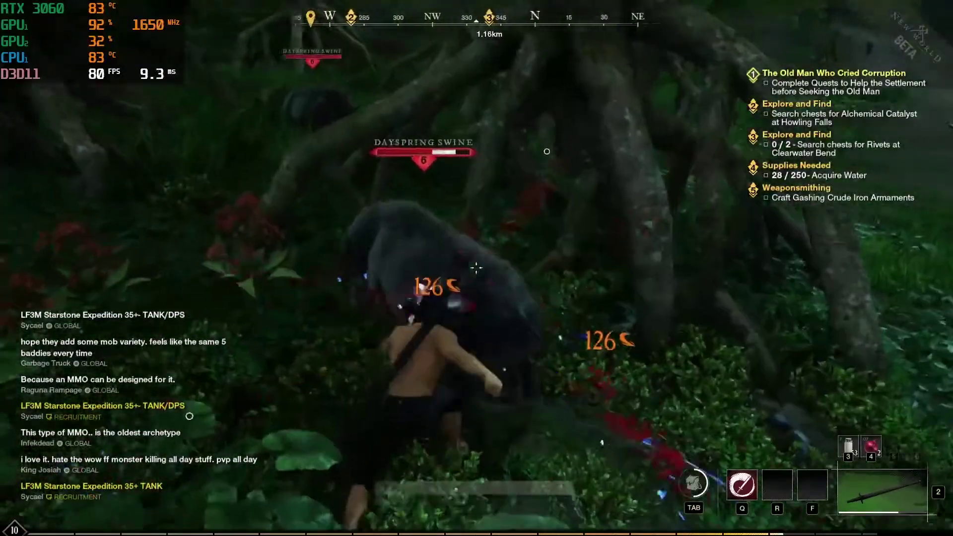
pyautogui.click(476, 267)
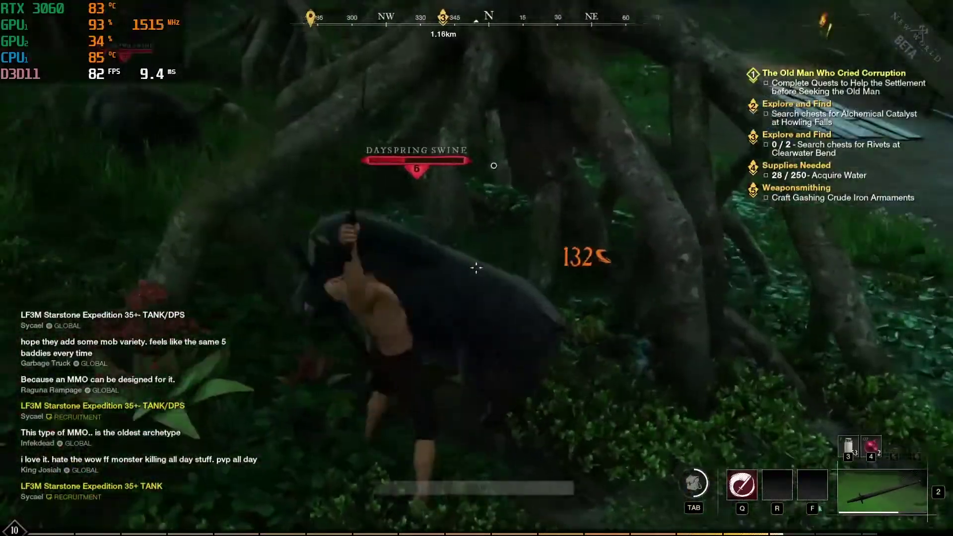
pyautogui.click(476, 268)
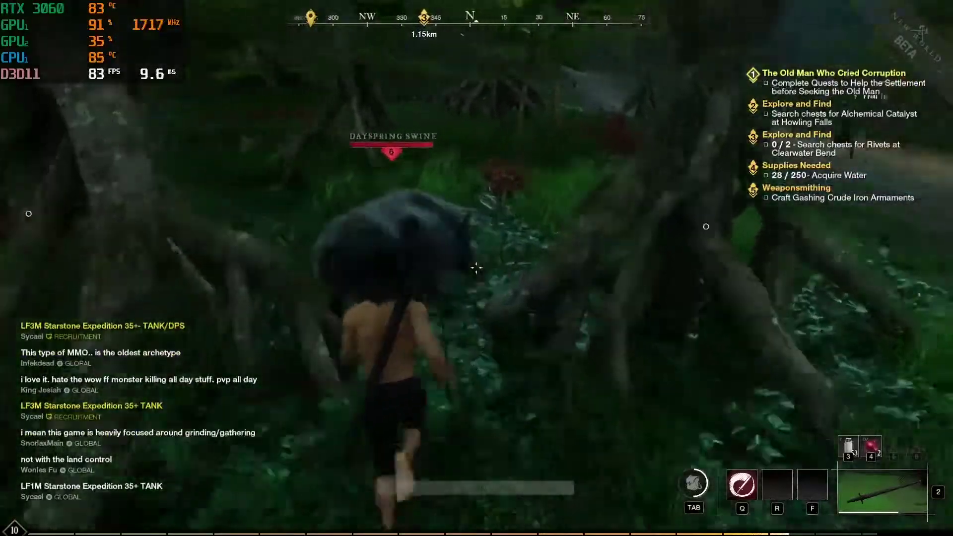
pyautogui.click(476, 268)
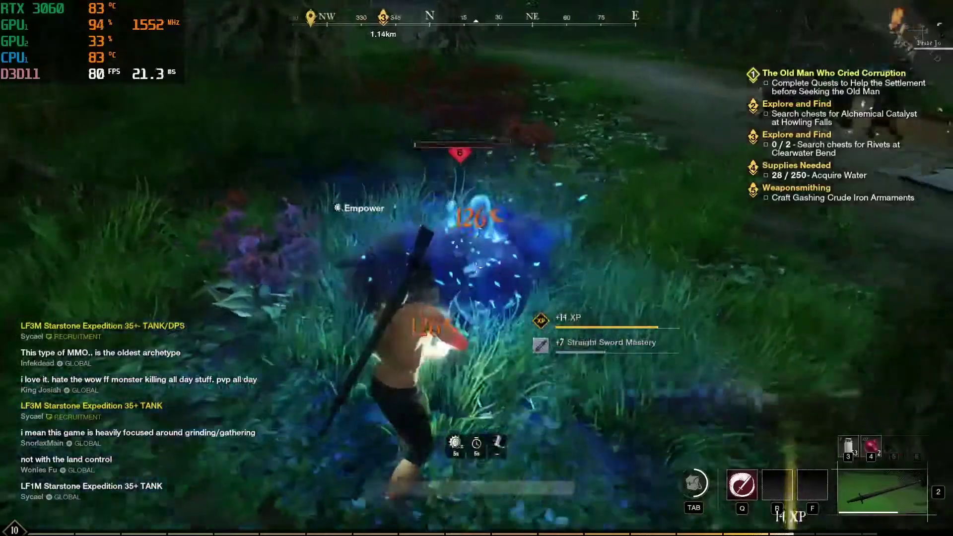
# Run to the Dayspring Swine on the road and strike it with the sword and the equipped weapon ability
pyautogui.press('w')
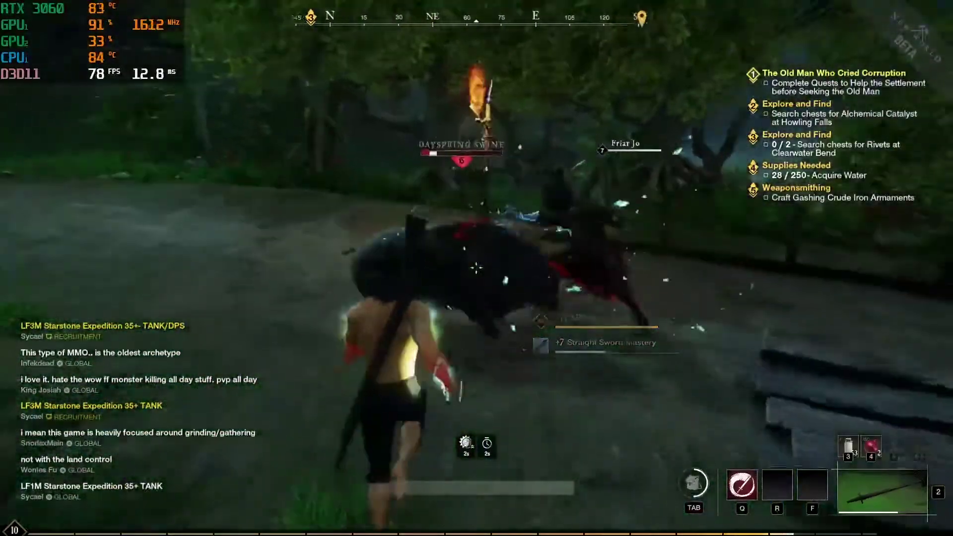
pyautogui.click(475, 267)
pyautogui.press('q')
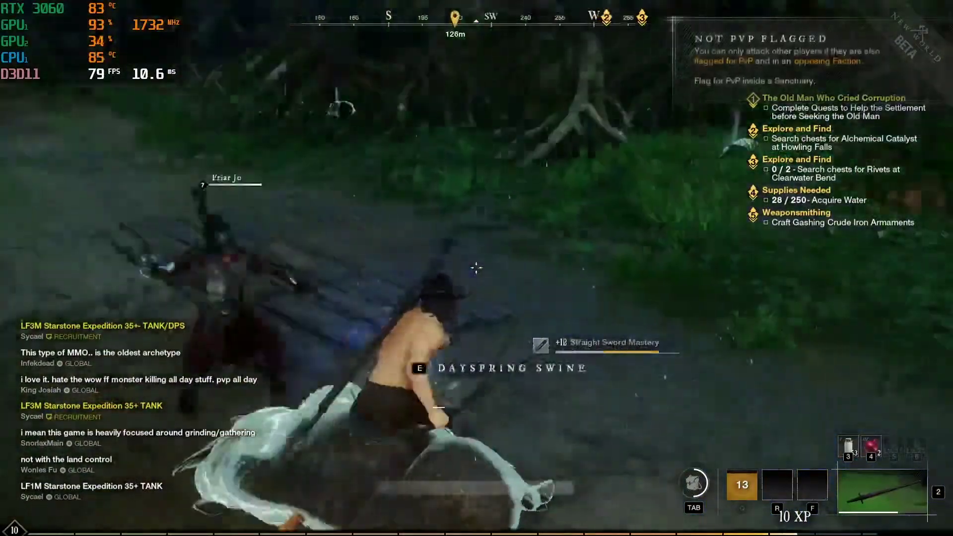
# Chase the next Dayspring Swine beside the road and strike it repeatedly with the sword
pyautogui.press('w')
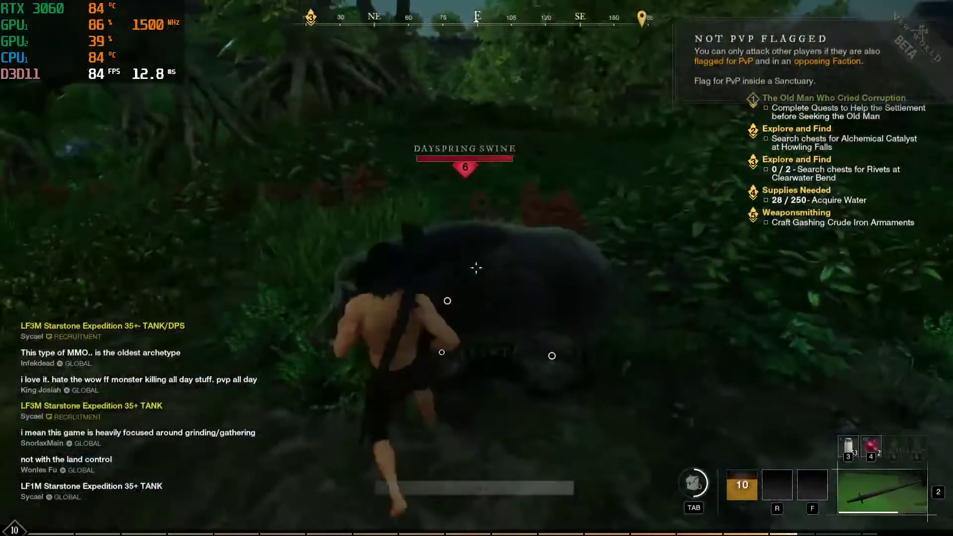
pyautogui.click(476, 267)
pyautogui.click(476, 268)
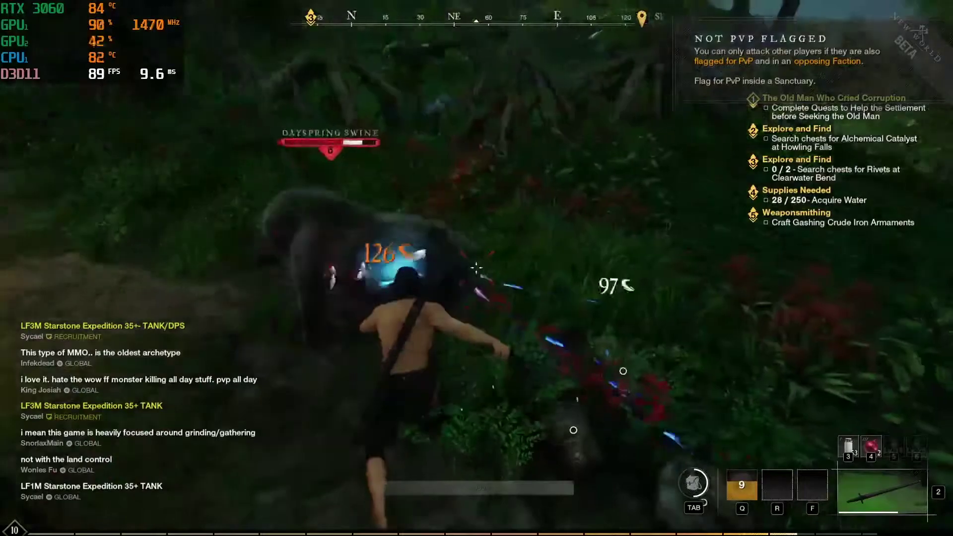
pyautogui.click(476, 267)
pyautogui.click(476, 267)
pyautogui.click(476, 268)
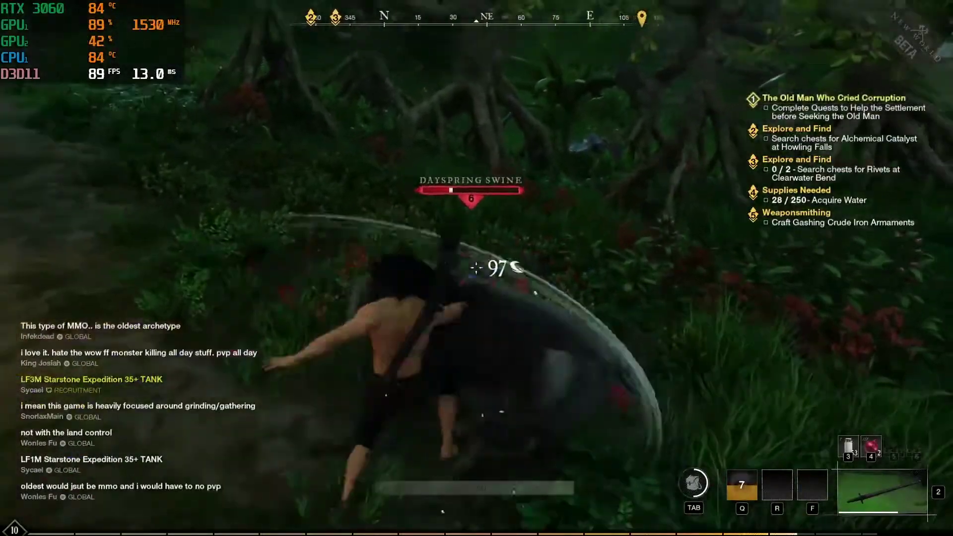
pyautogui.click(476, 267)
pyautogui.click(476, 268)
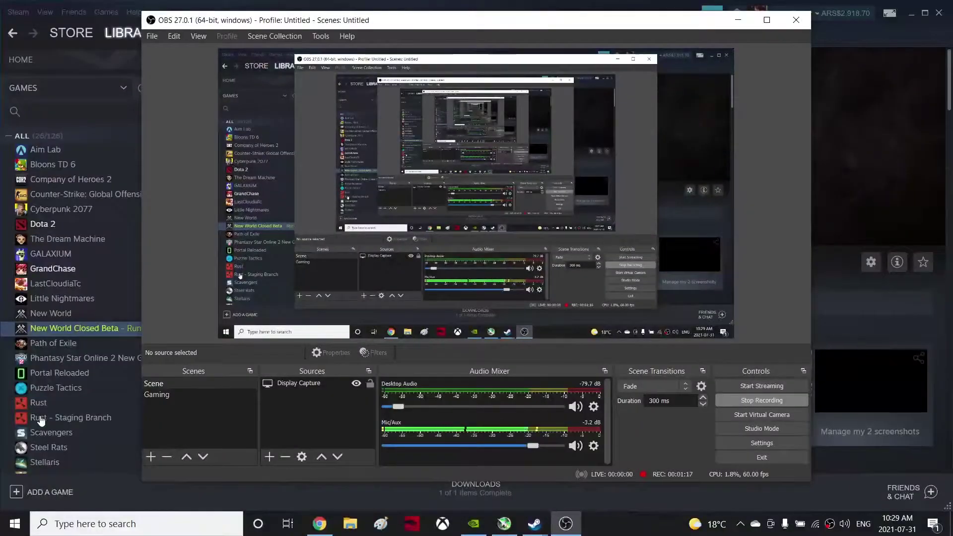
# Bring Steam to the front, examine the GPU performance in Task Manager, and close Task Manager
pyautogui.click(891, 72)
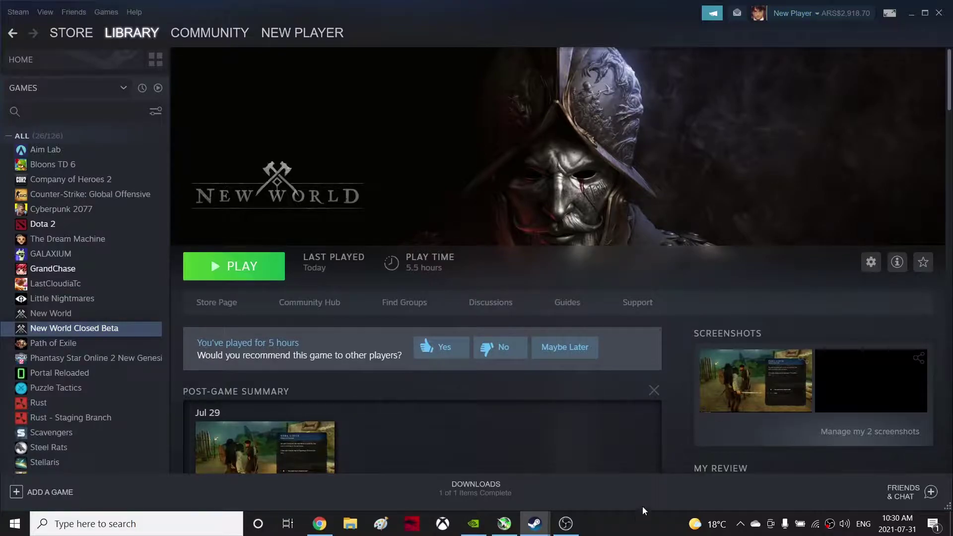
pyautogui.rightClick(630, 526)
pyautogui.click(691, 460)
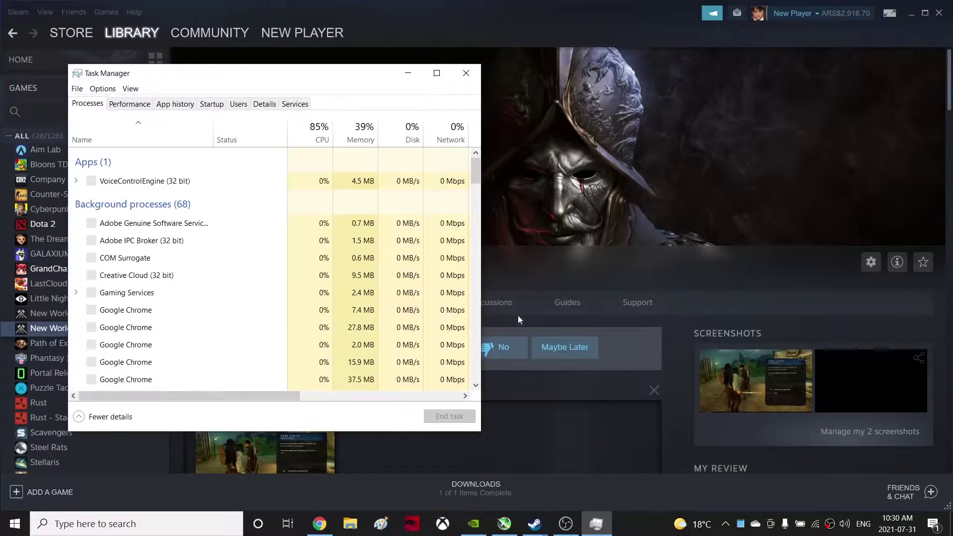
pyautogui.click(139, 106)
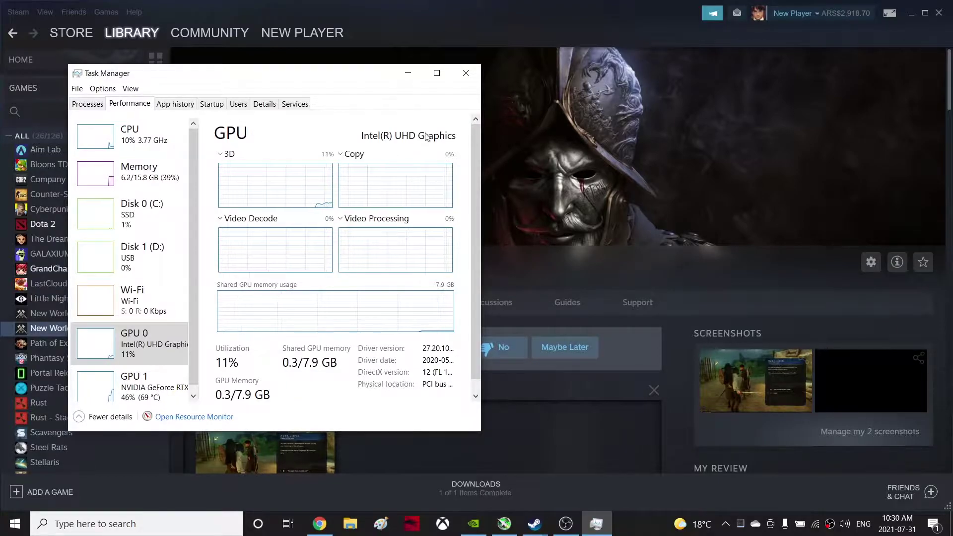
pyautogui.click(466, 73)
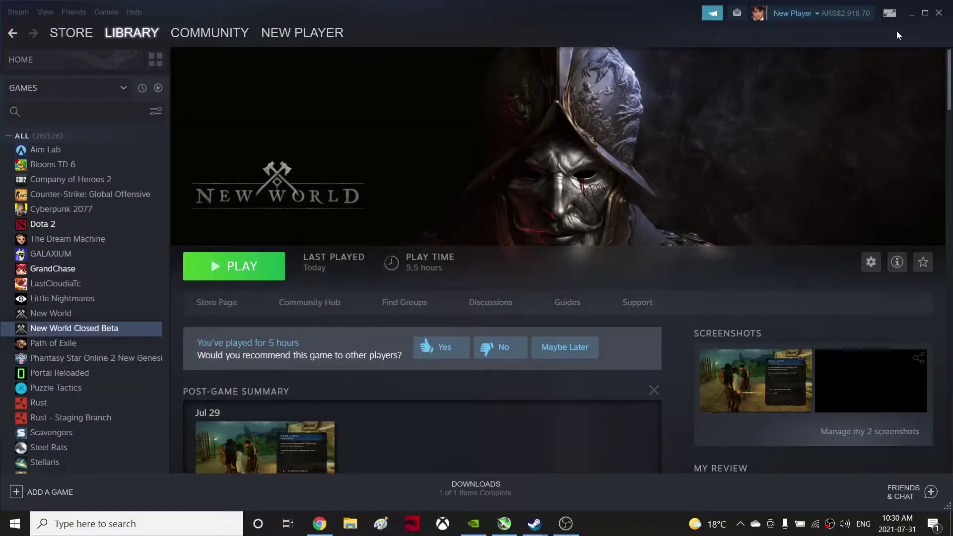
# Minimize Steam, switch to GeForce Experience, and start downloading GeForce Game Ready Driver version 471.41
pyautogui.click(908, 16)
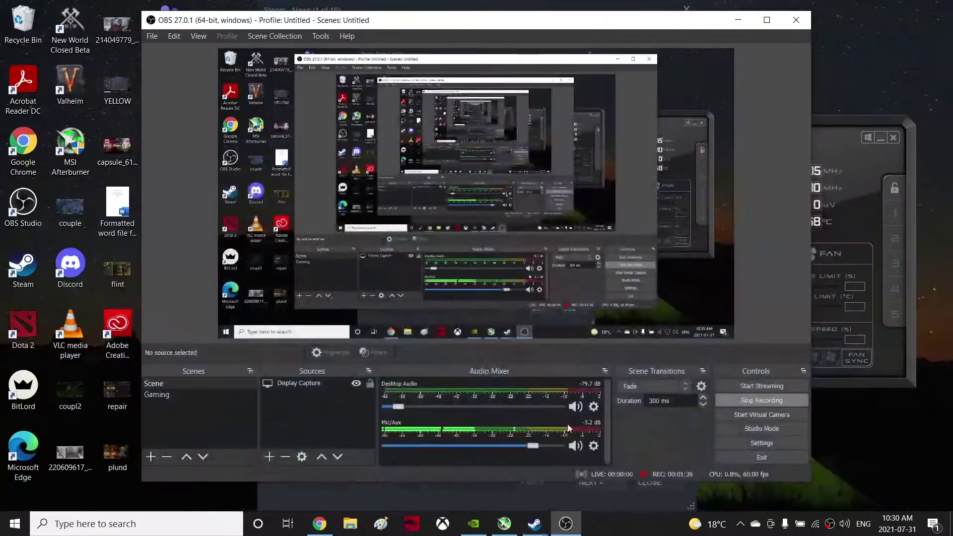
pyautogui.click(477, 532)
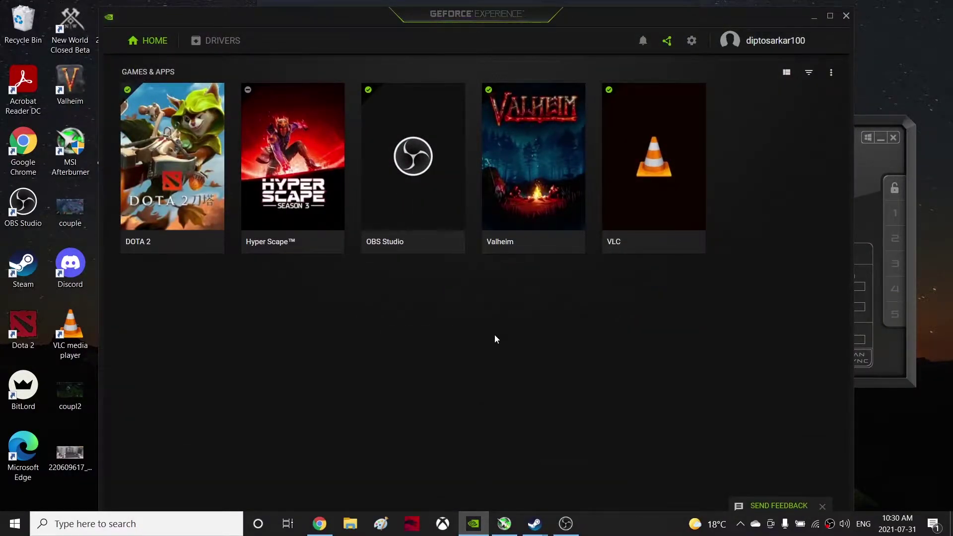
pyautogui.click(228, 41)
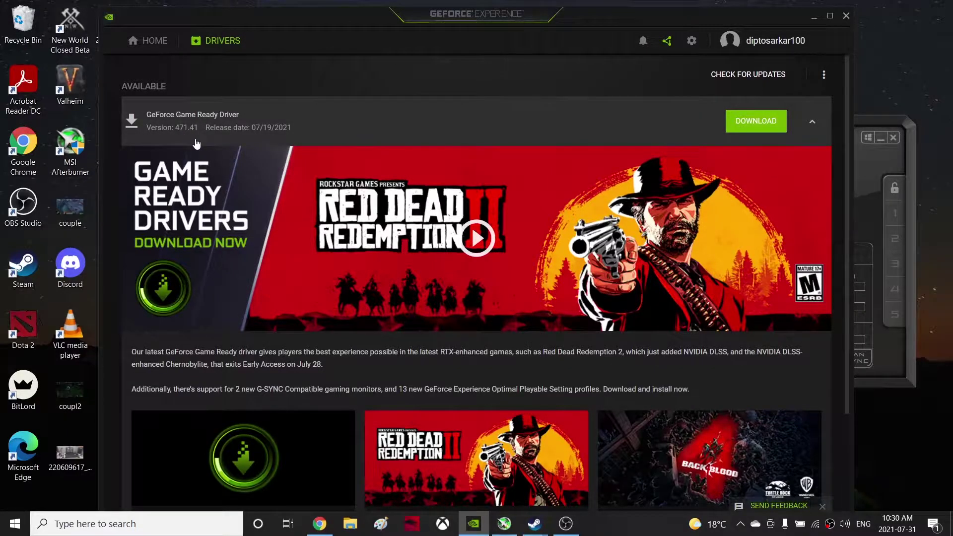
pyautogui.click(762, 122)
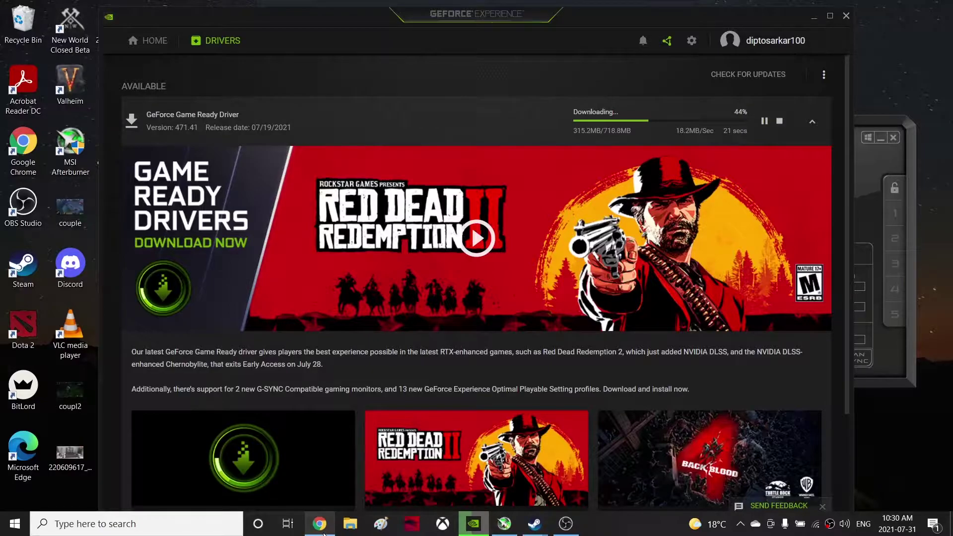
# Open the Windows Control Panel and show its items as Large icons
pyautogui.rightClick(891, 420)
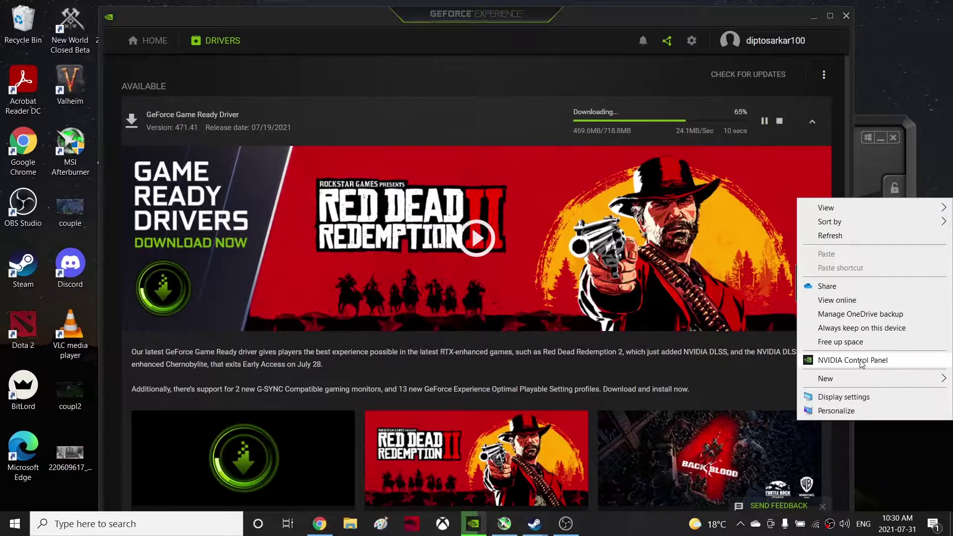
pyautogui.click(9, 519)
pyautogui.click(8, 519)
pyautogui.write('con')
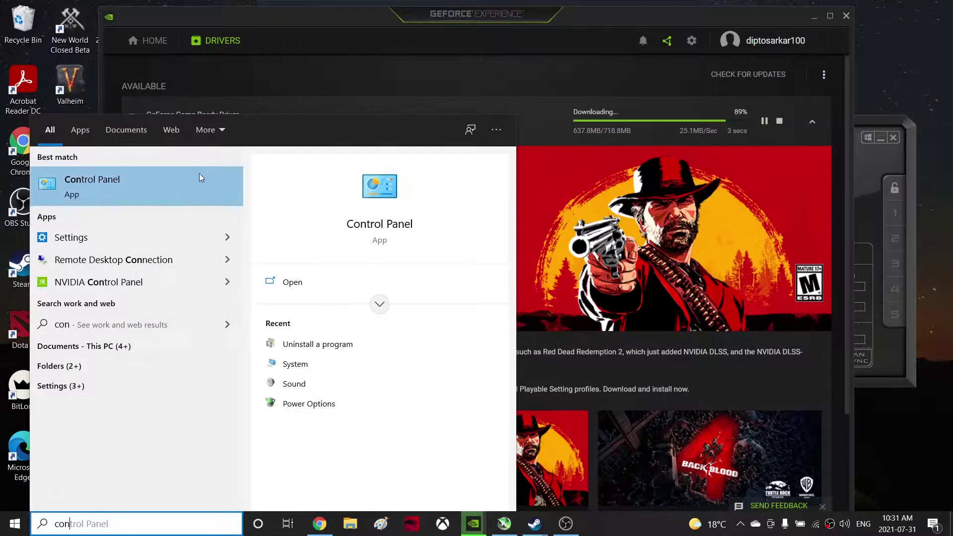
pyautogui.click(198, 178)
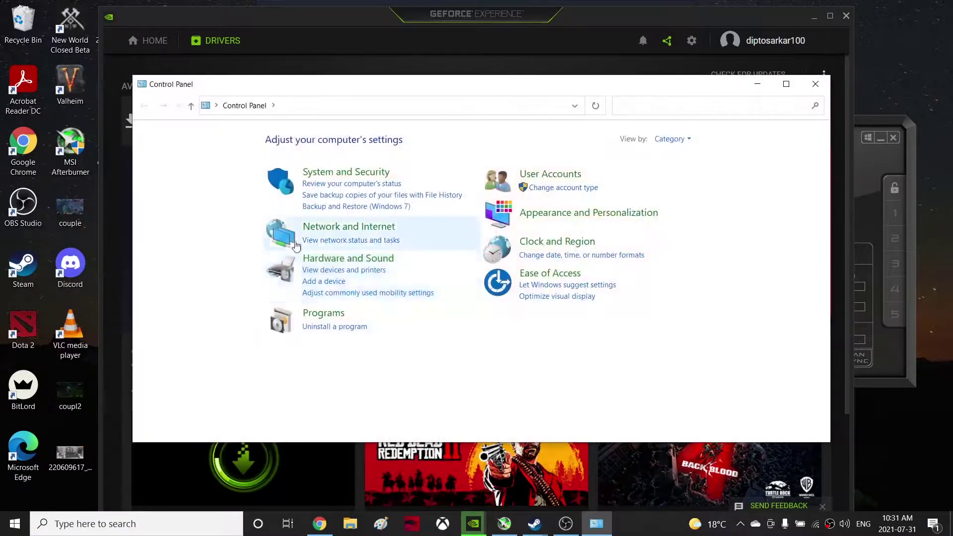
pyautogui.click(672, 139)
pyautogui.click(684, 170)
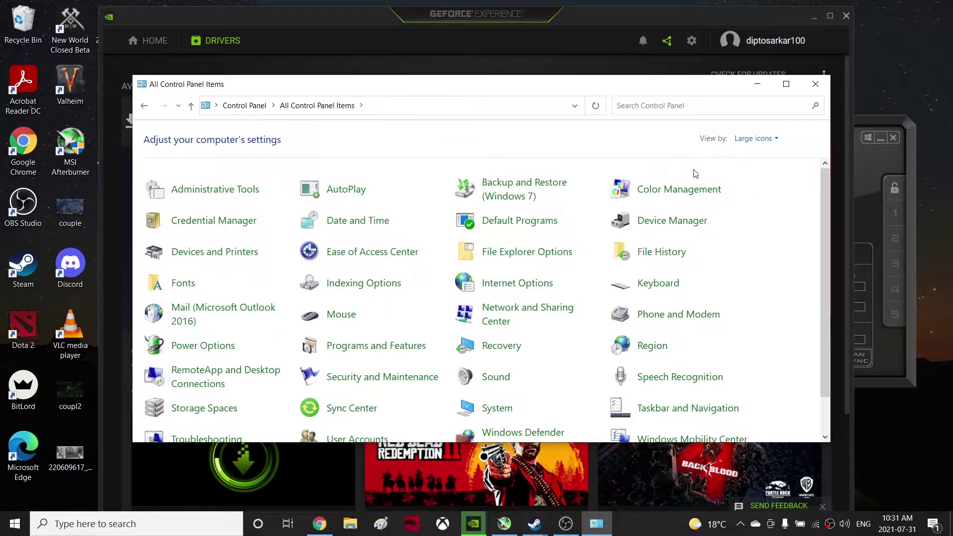
# Look through all Control Panel items for the NVIDIA Control Panel, and close the window
pyautogui.scroll(-1, 455, 284)
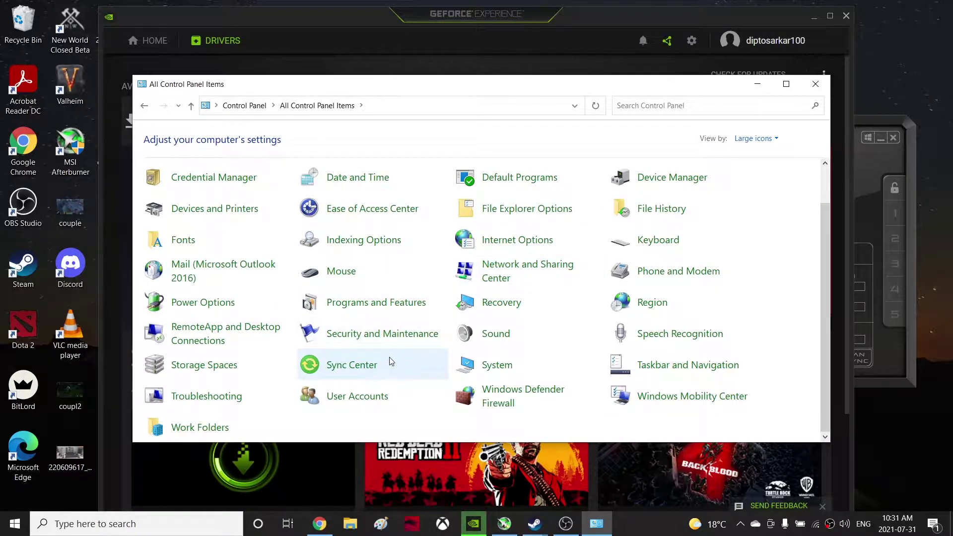
pyautogui.scroll(1, 391, 361)
pyautogui.scroll(-1, 392, 361)
pyautogui.scroll(1, 397, 363)
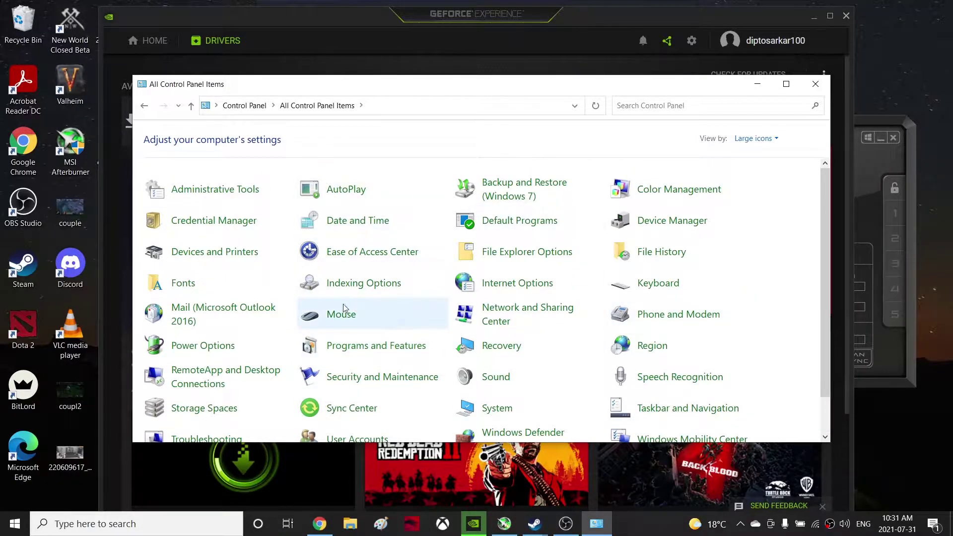
pyautogui.scroll(-1, 638, 360)
pyautogui.scroll(1, 638, 361)
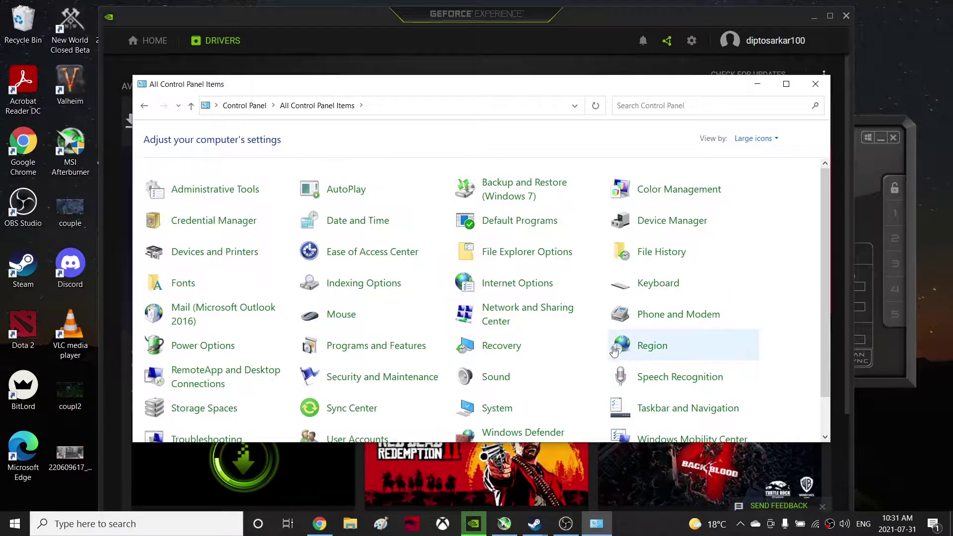
pyautogui.click(815, 84)
# Open the NVIDIA Control Panel and view the Manage 3D settings and Adjust image settings with preview pages
pyautogui.rightClick(912, 65)
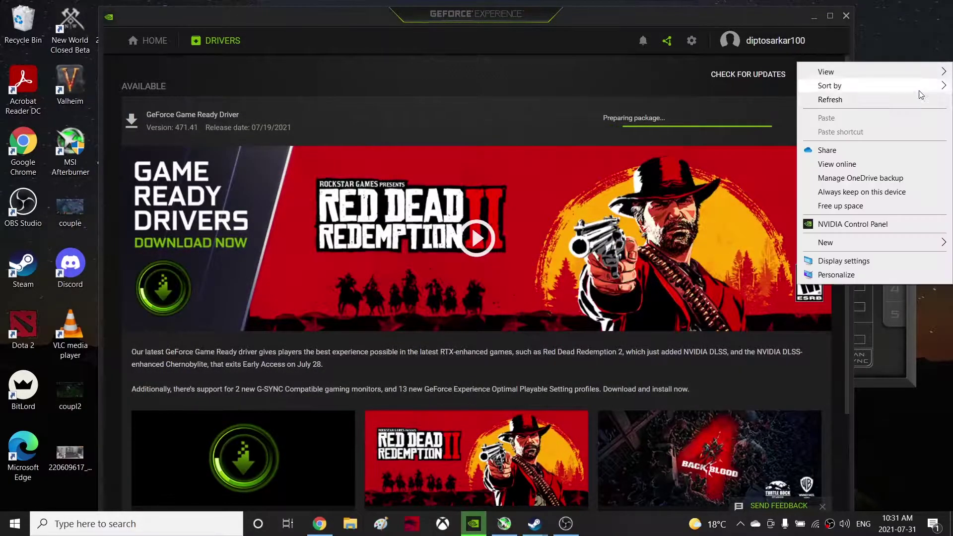
pyautogui.click(849, 223)
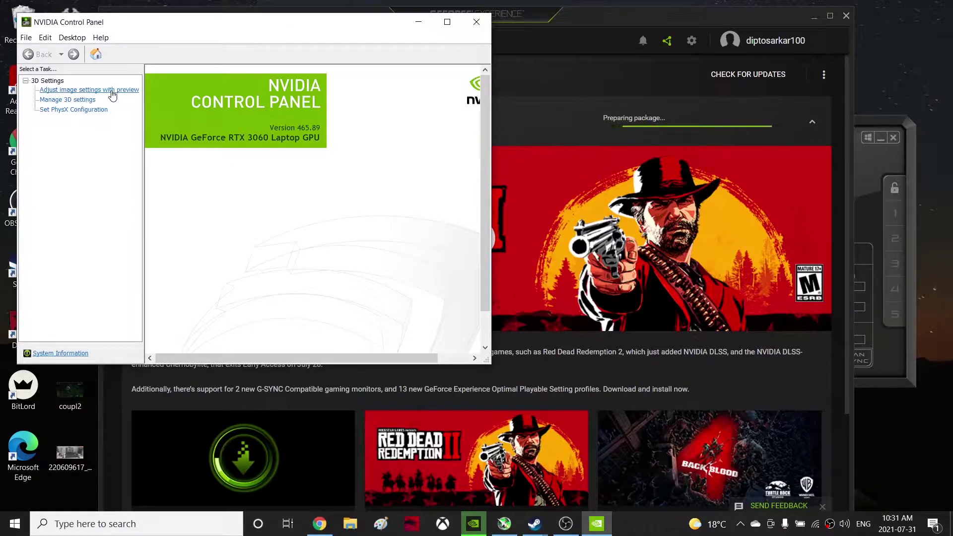
pyautogui.click(62, 101)
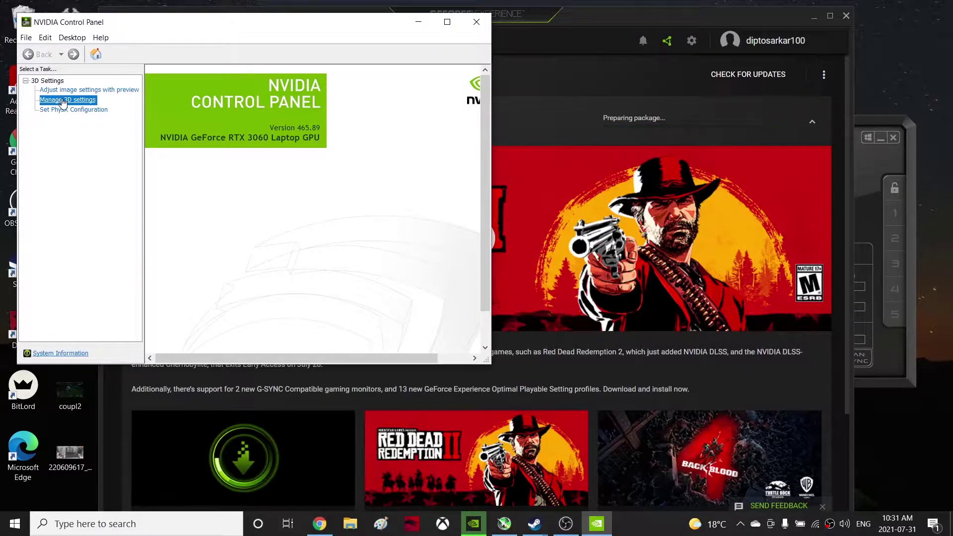
pyautogui.click(94, 91)
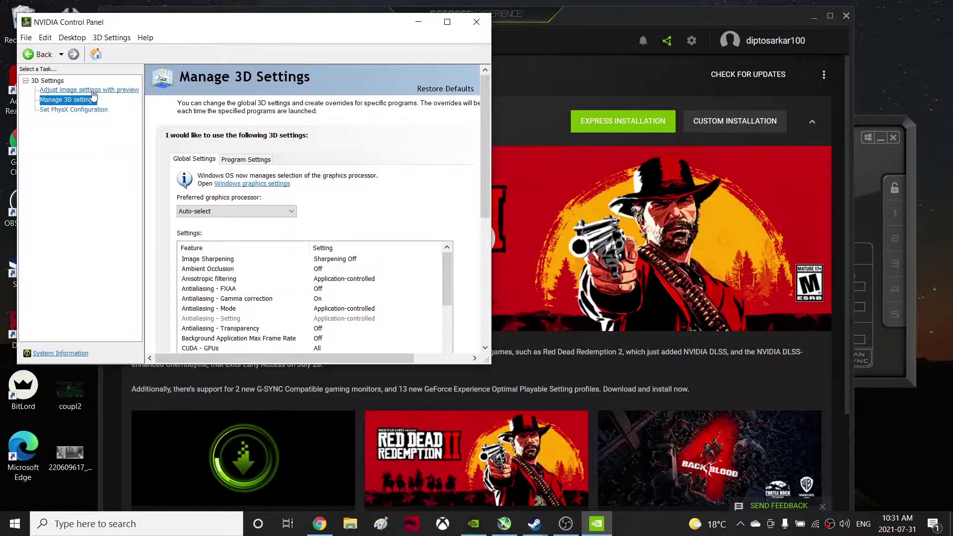
pyautogui.scroll(-2, 148, 162)
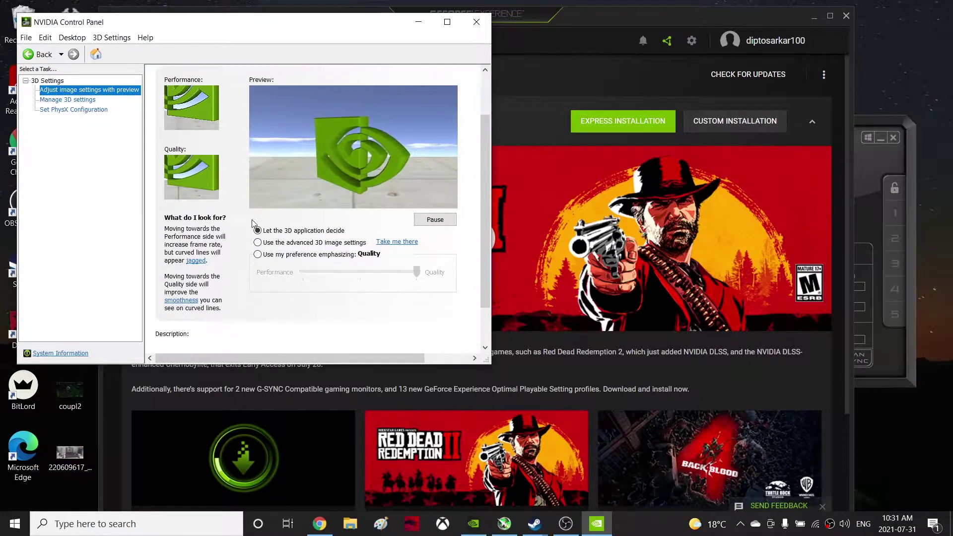
# Set the PhysX processor to NVIDIA GeForce RTX 3060 Laptop GPU and apply the change
pyautogui.click(74, 110)
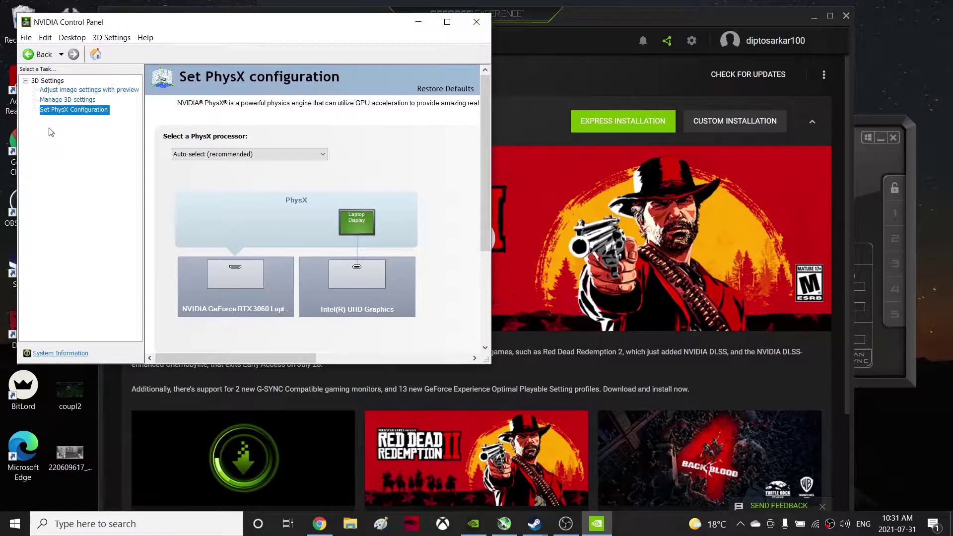
pyautogui.scroll(-3, 300, 205)
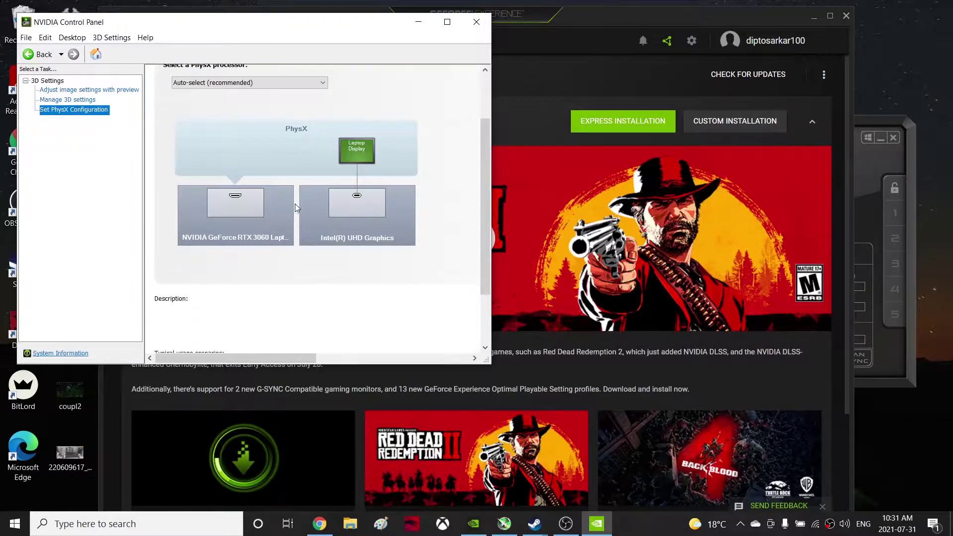
pyautogui.moveTo(284, 354)
pyautogui.mouseDown()
pyautogui.moveTo(390, 354)
pyautogui.moveTo(270, 352)
pyautogui.mouseUp()
pyautogui.scroll(3, 390, 317)
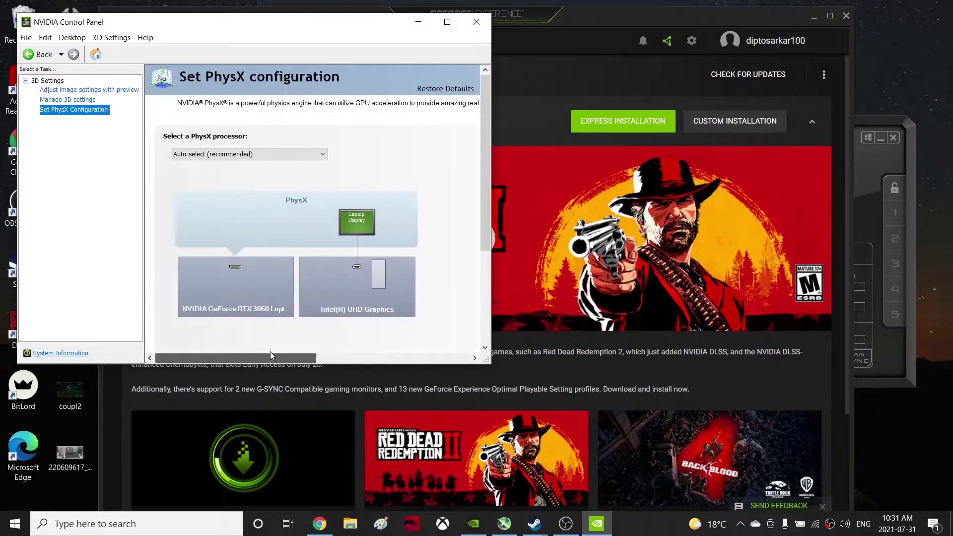
pyautogui.click(273, 154)
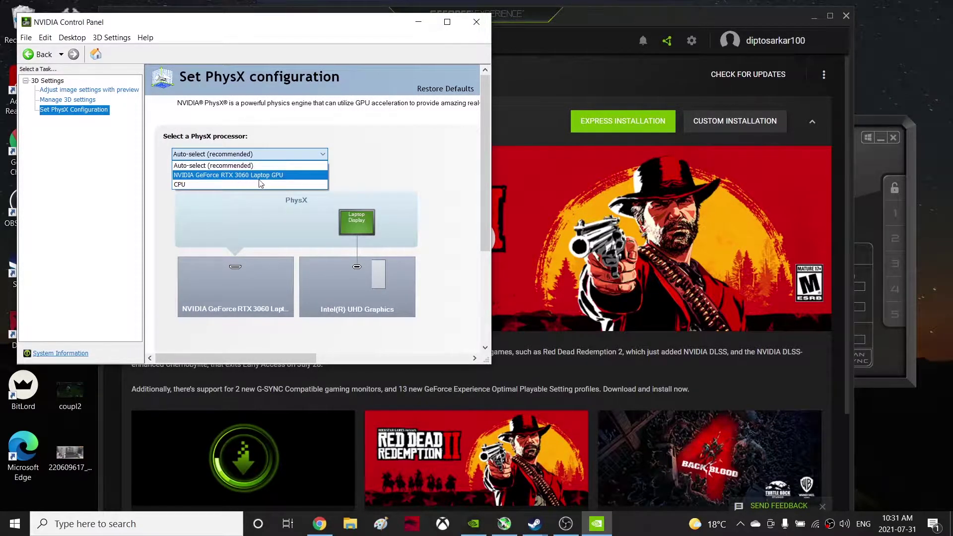
pyautogui.click(231, 177)
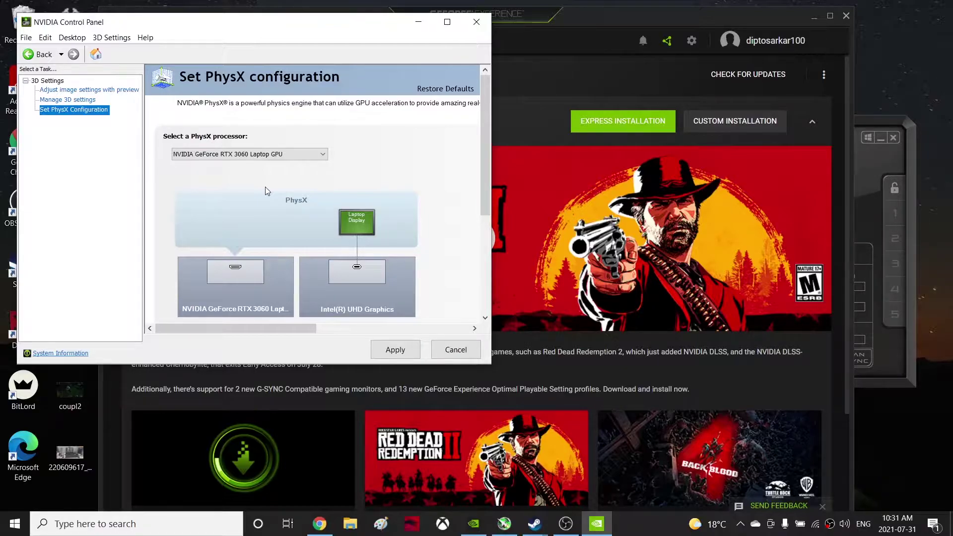
pyautogui.click(393, 348)
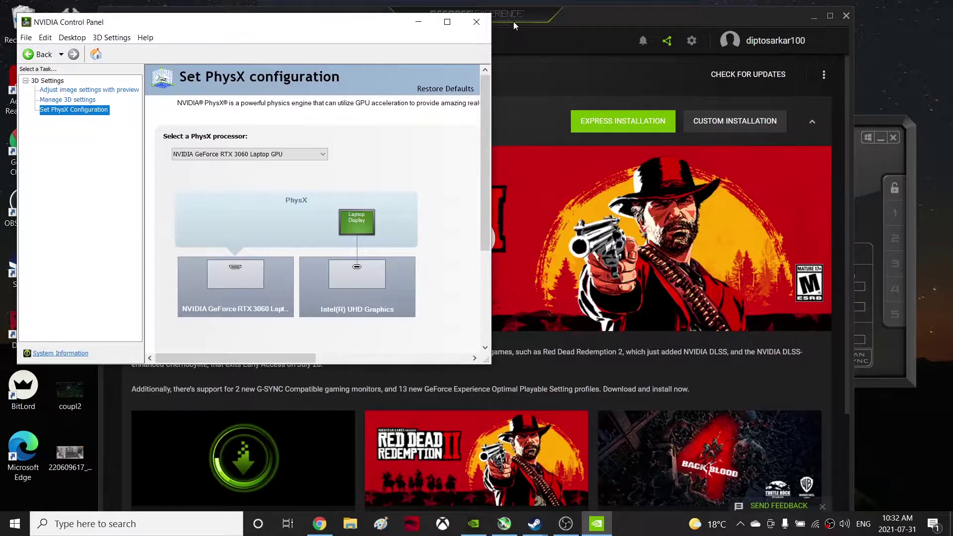
# Close the NVIDIA Control Panel and start the express installation of GeForce Game Ready Driver 471.41
pyautogui.click(475, 22)
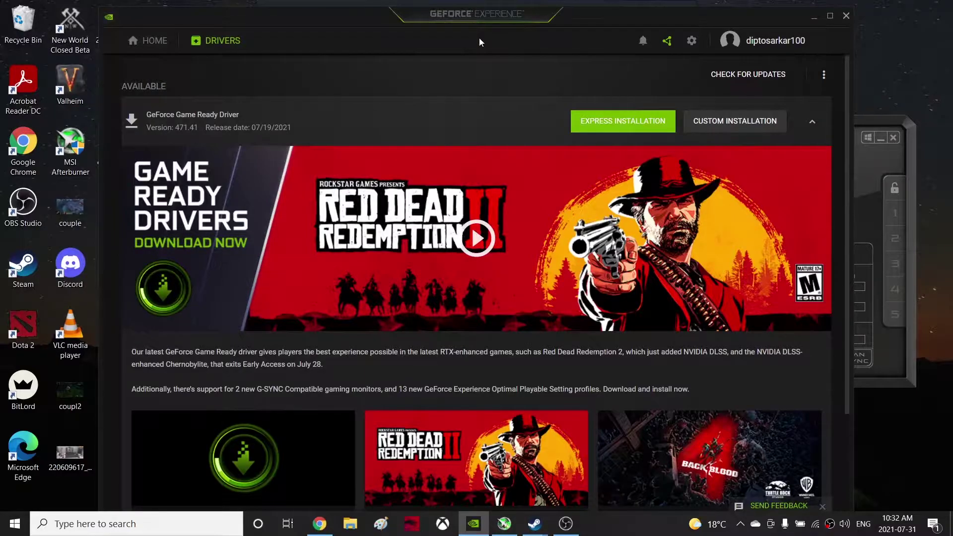
pyautogui.click(595, 121)
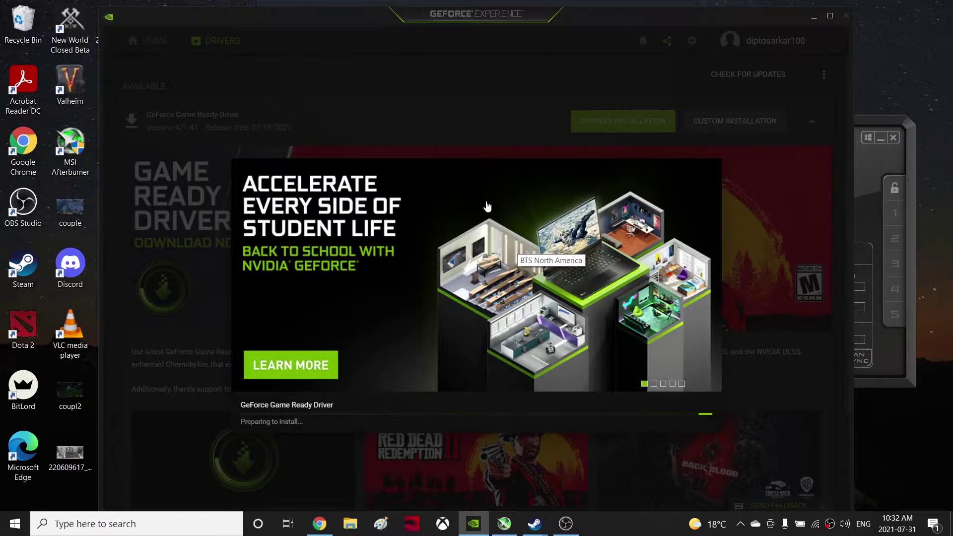
# Look through the General, Details and Previous Versions properties of the New World Closed Beta desktop shortcut, and close them
pyautogui.rightClick(75, 25)
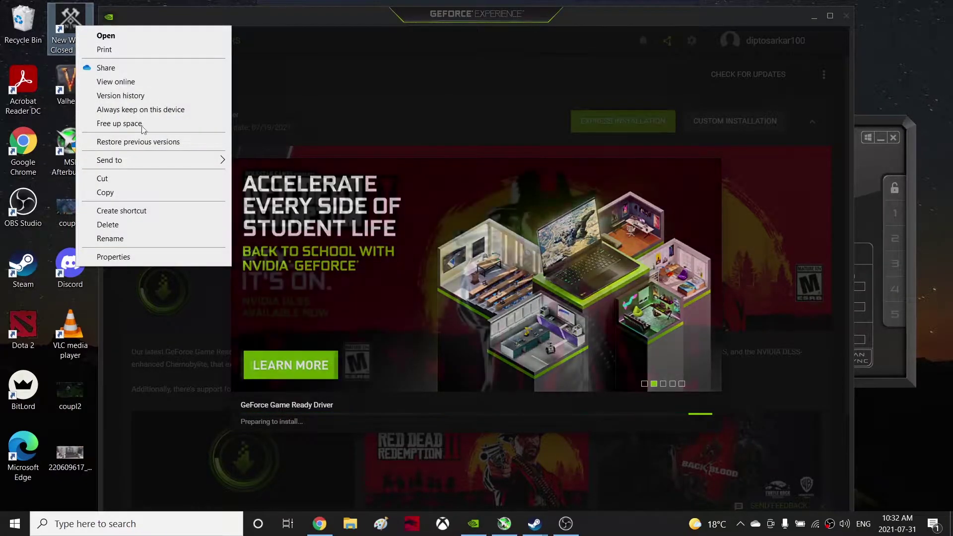
pyautogui.click(113, 257)
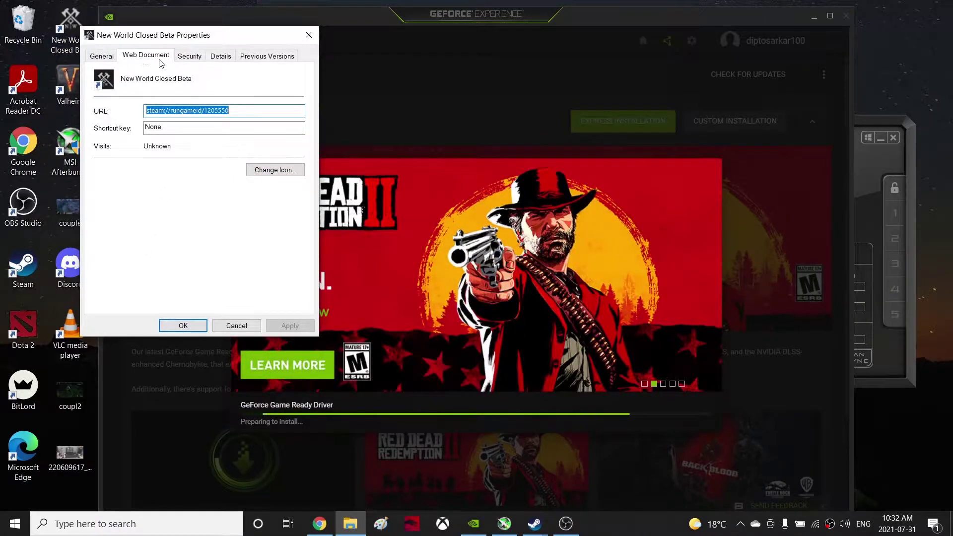
pyautogui.click(102, 55)
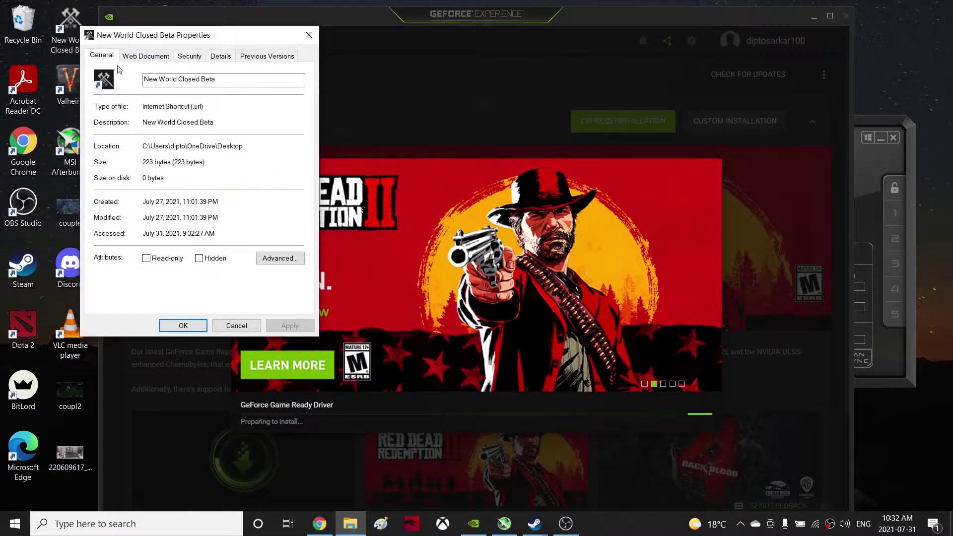
pyautogui.click(224, 56)
pyautogui.click(268, 56)
pyautogui.click(308, 35)
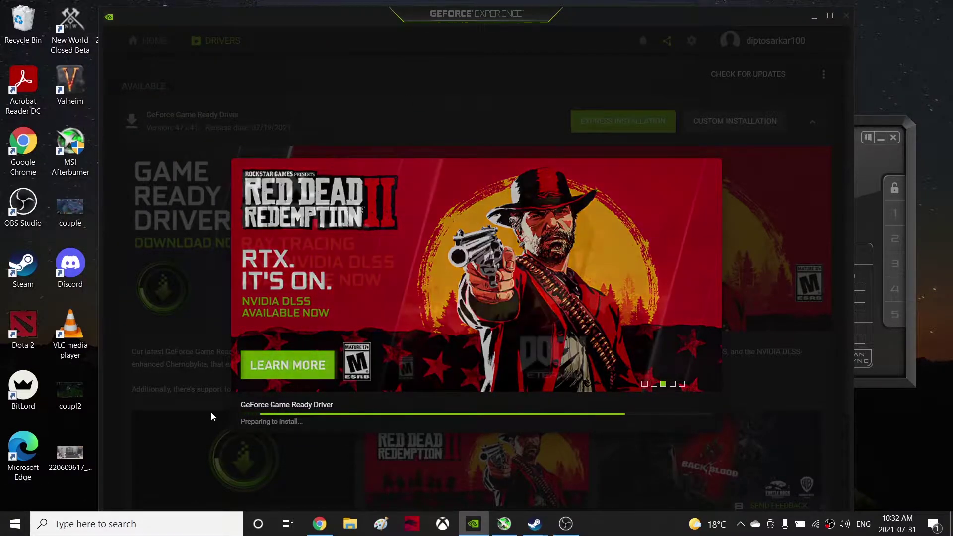
# Open the Windows Run dialog and run %temp% to open the Temp folder
pyautogui.press('super')
pyautogui.write('run')
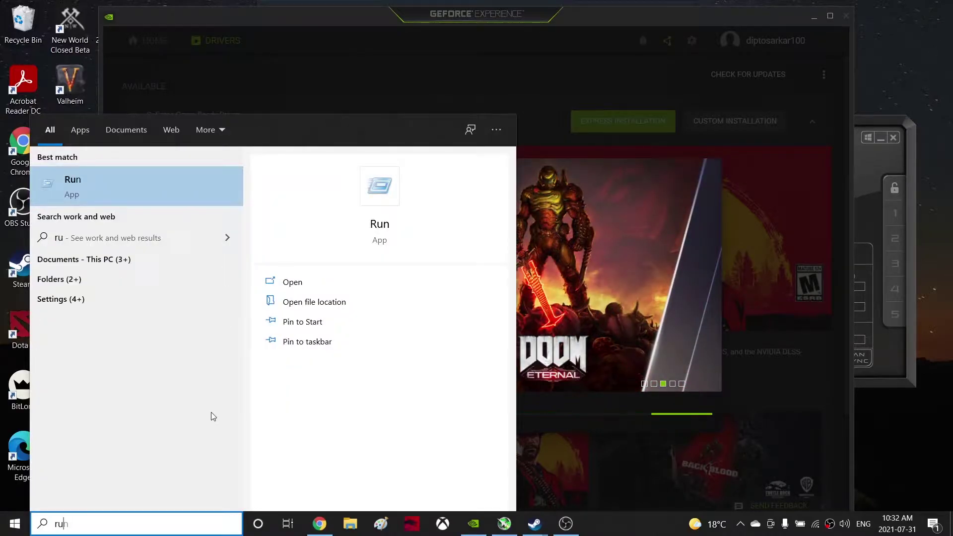
pyautogui.click(169, 190)
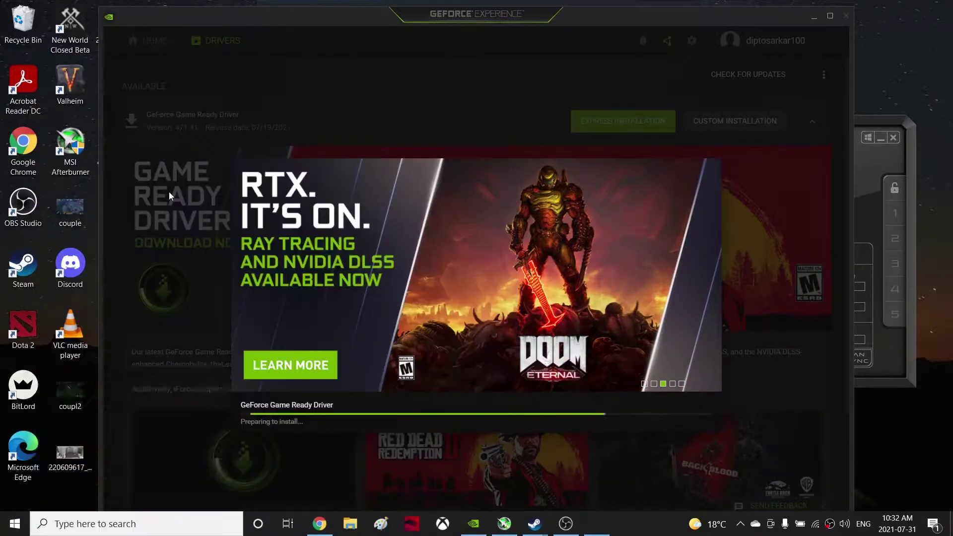
pyautogui.click(222, 443)
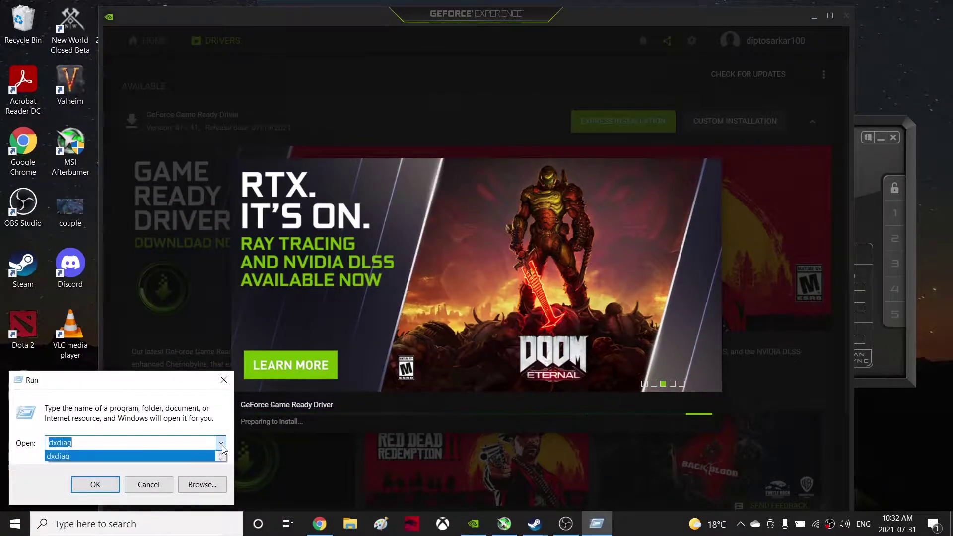
pyautogui.click(223, 445)
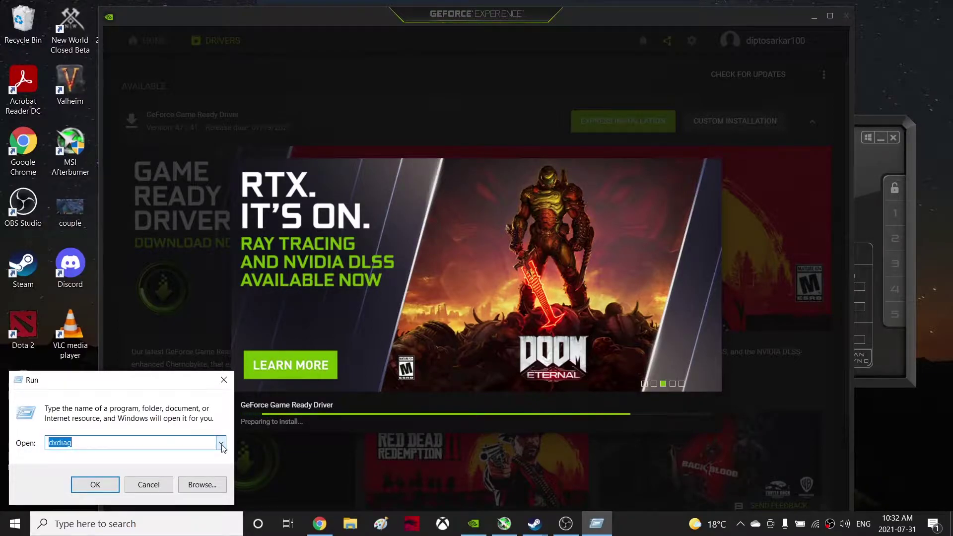
pyautogui.write('%tem')
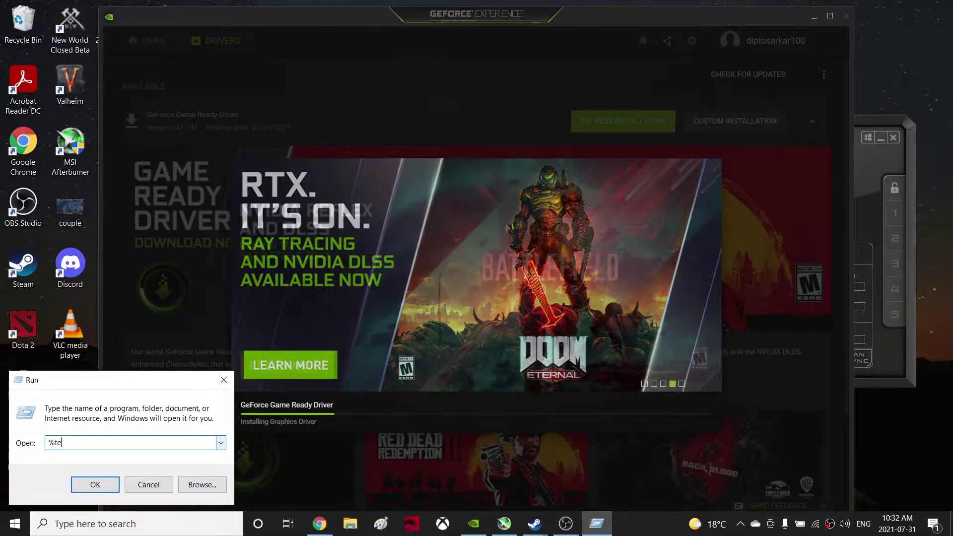
pyautogui.write('p@')
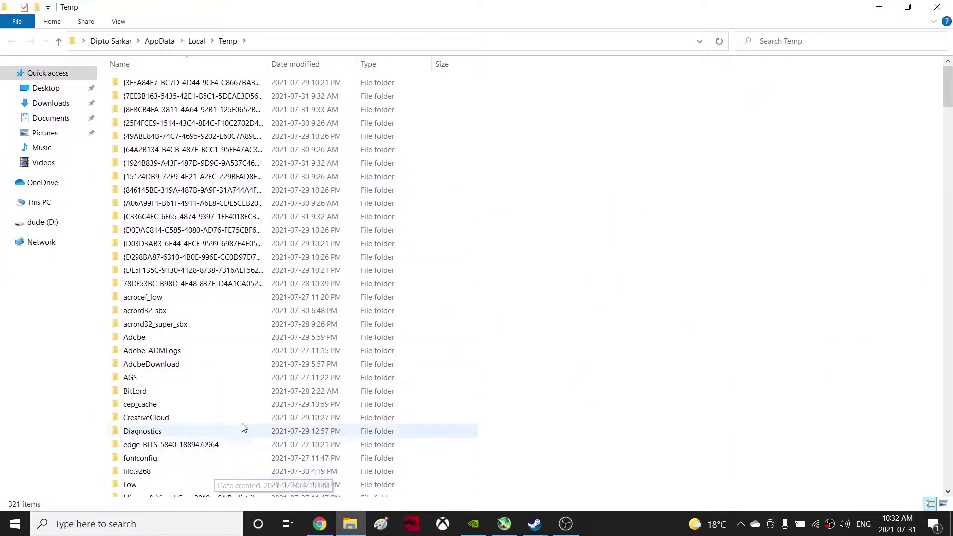
# Permanently delete everything in the Temp folder, skipping all items that cannot be removed, and close the folder
pyautogui.hotkey('ctrl', 'a')
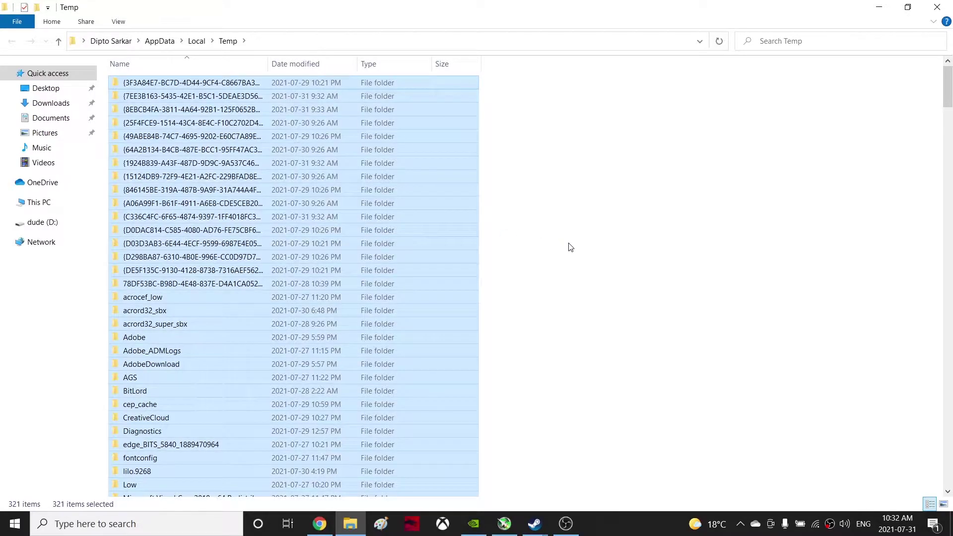
pyautogui.hotkey('shift', 'Delete')
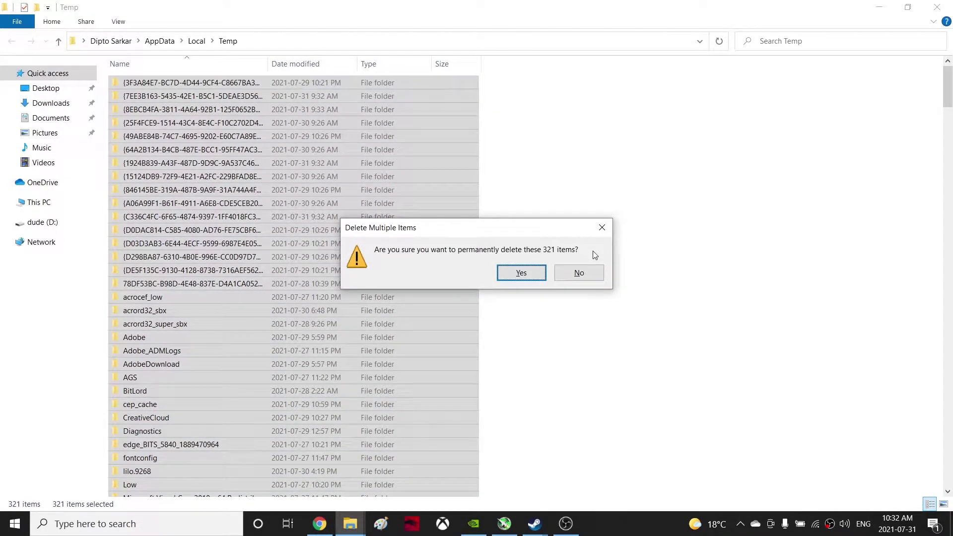
pyautogui.click(517, 272)
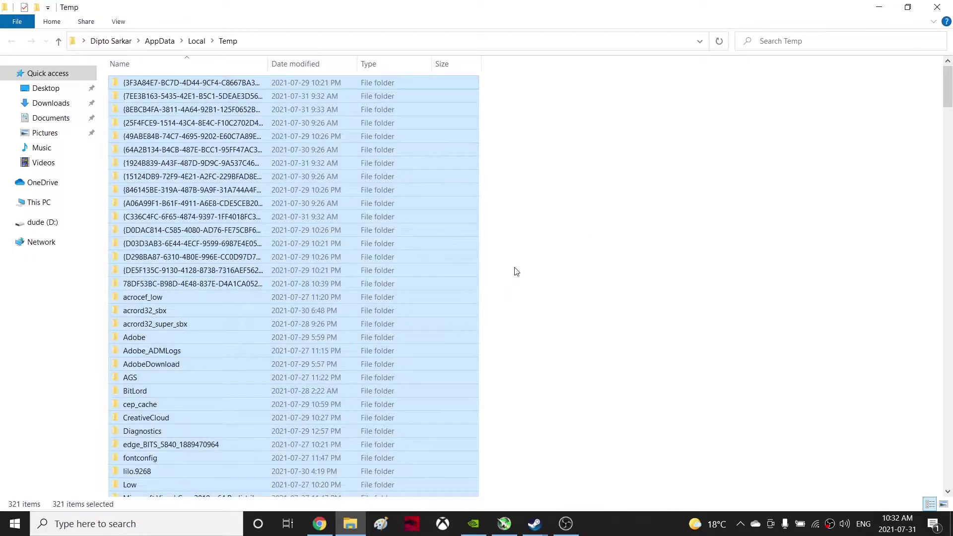
pyautogui.click(169, 211)
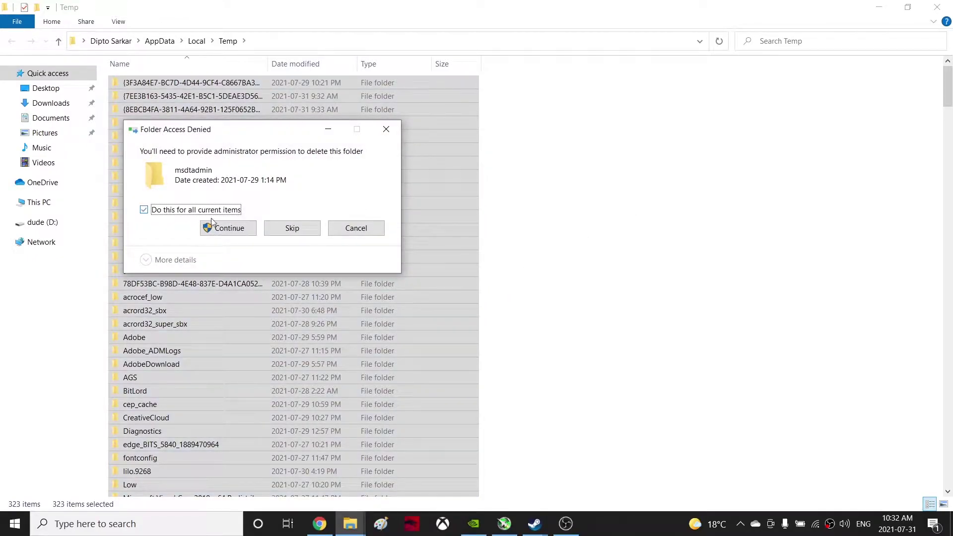
pyautogui.click(287, 231)
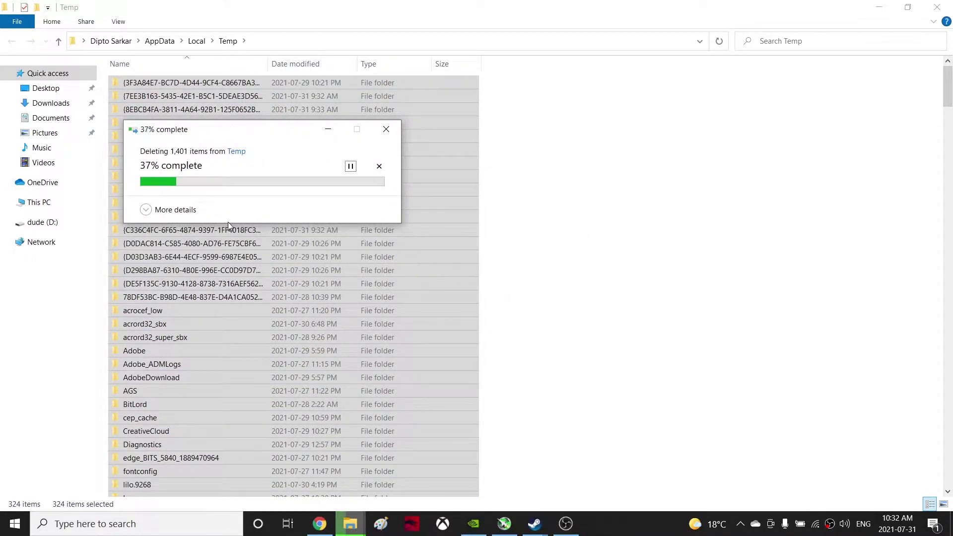
pyautogui.click(172, 249)
pyautogui.click(174, 252)
pyautogui.click(288, 264)
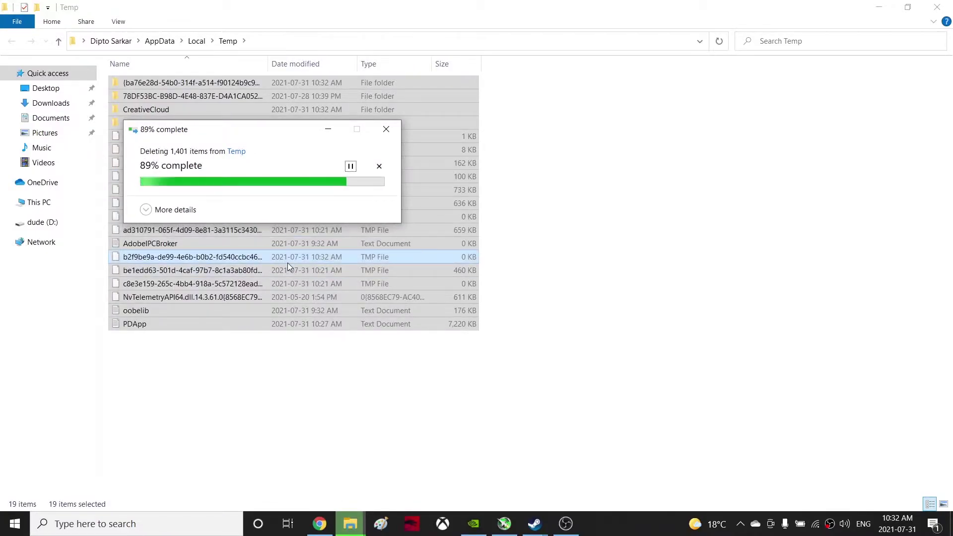
pyautogui.click(675, 188)
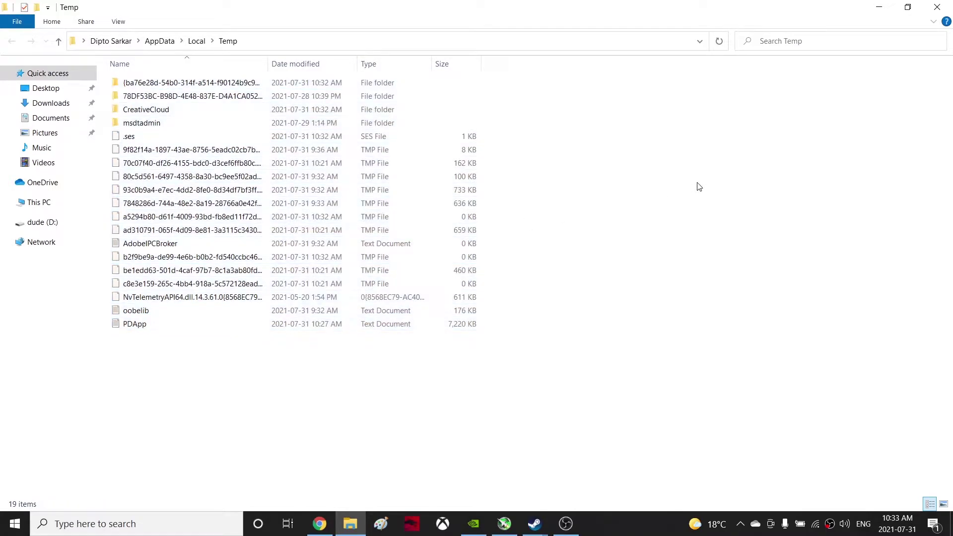
pyautogui.click(947, 5)
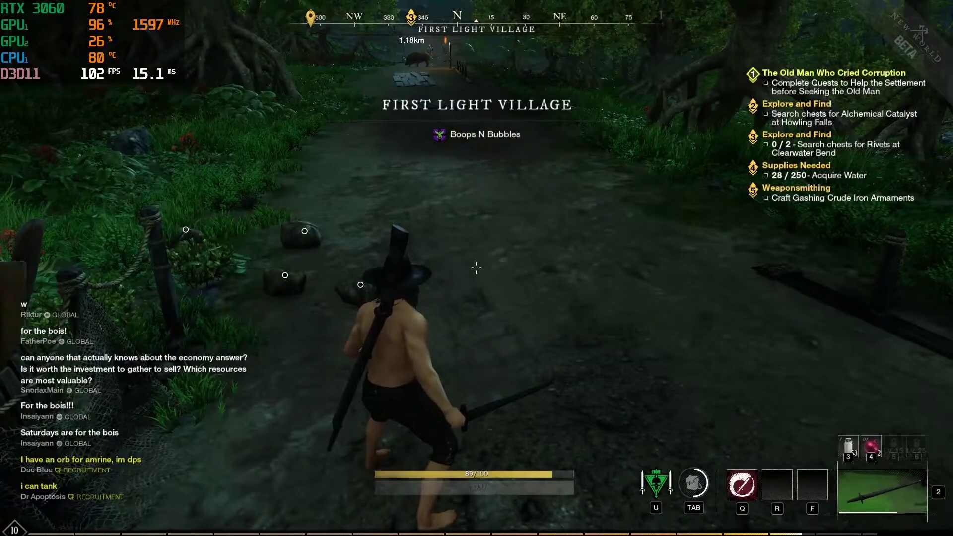
pyautogui.click(9, 530)
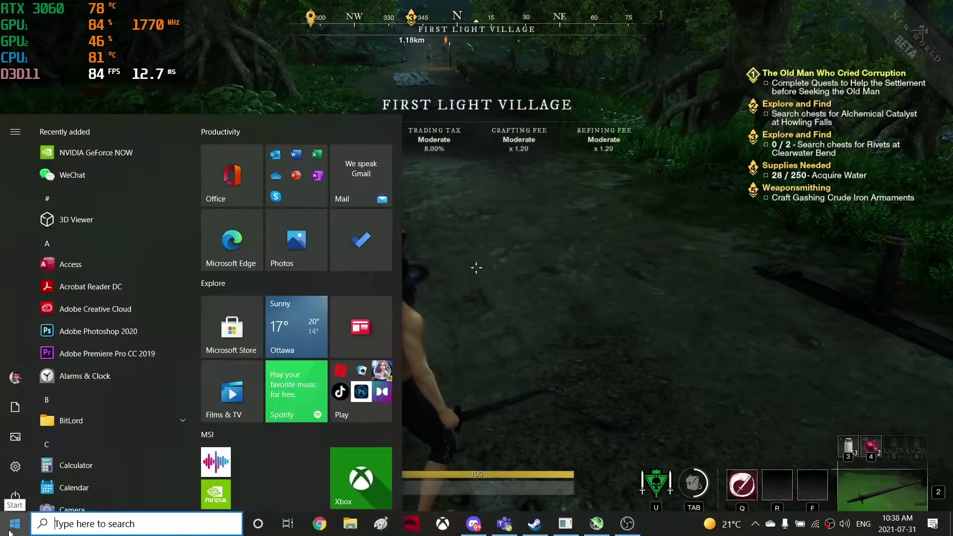
pyautogui.press('super')
pyautogui.press('w')
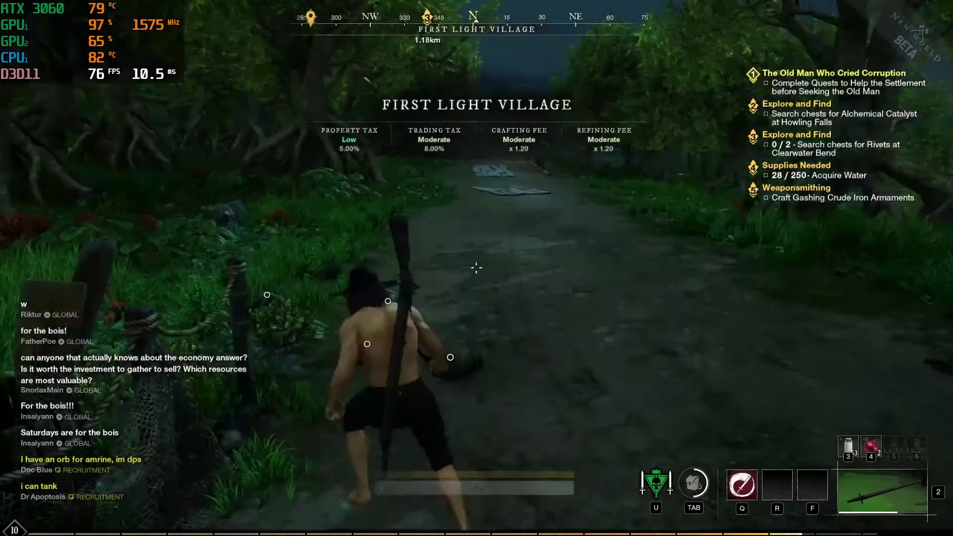
pyautogui.press('w')
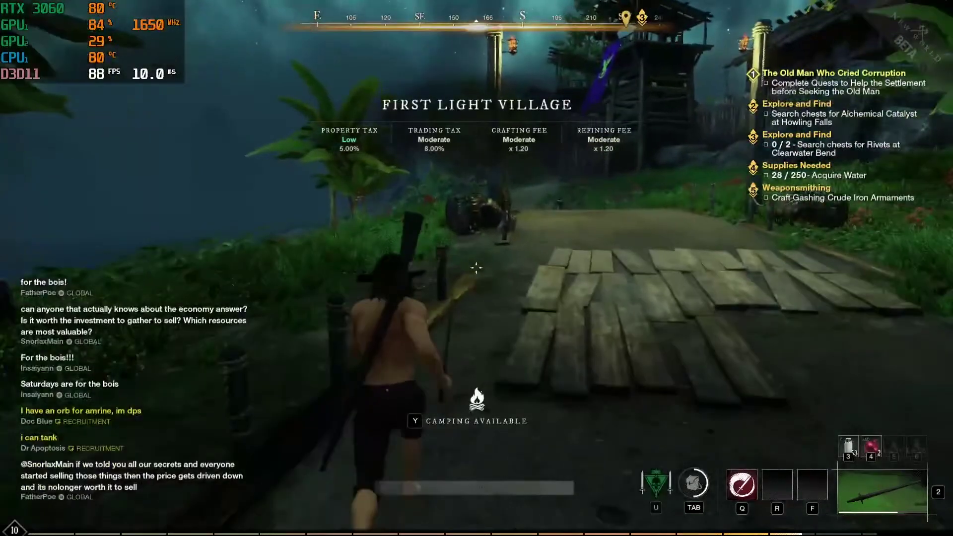
pyautogui.press('w')
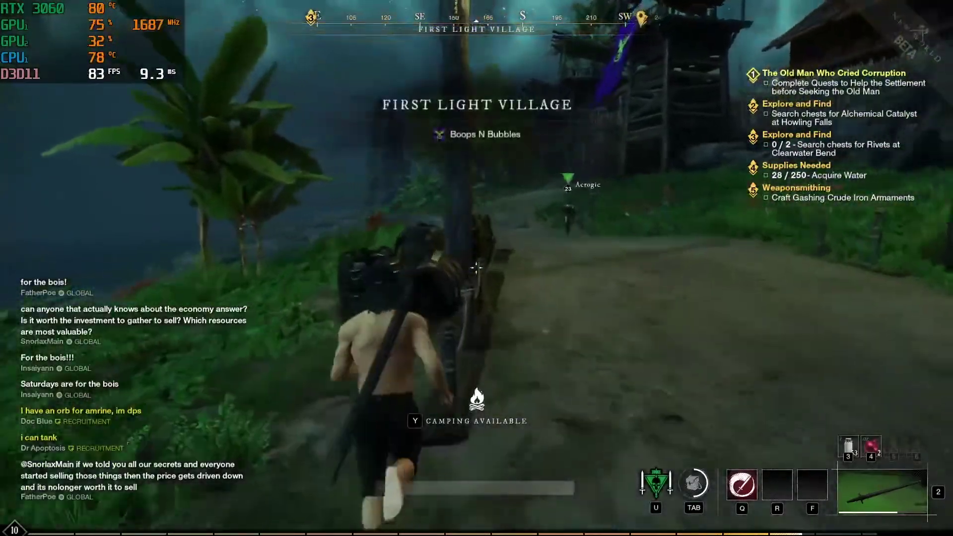
pyautogui.press('w')
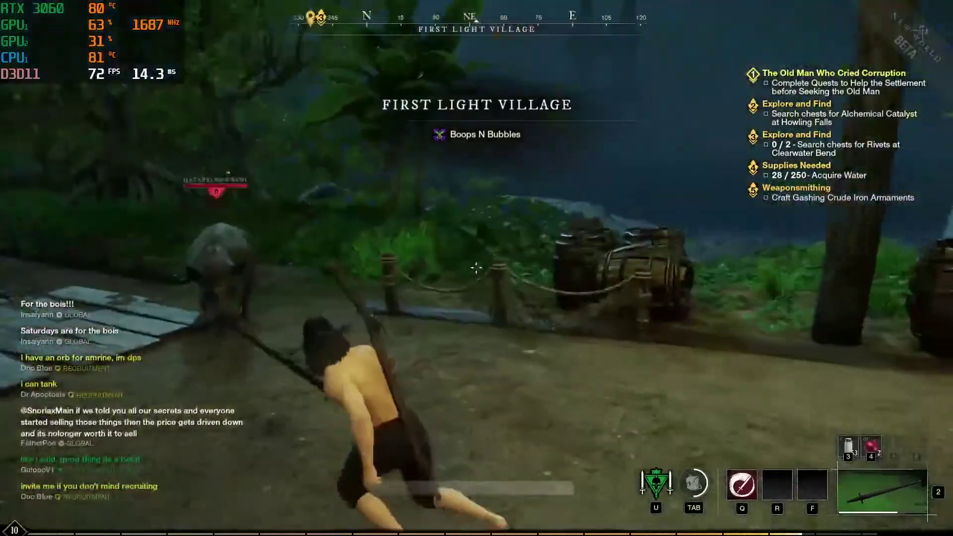
pyautogui.press('w')
pyautogui.click(476, 268)
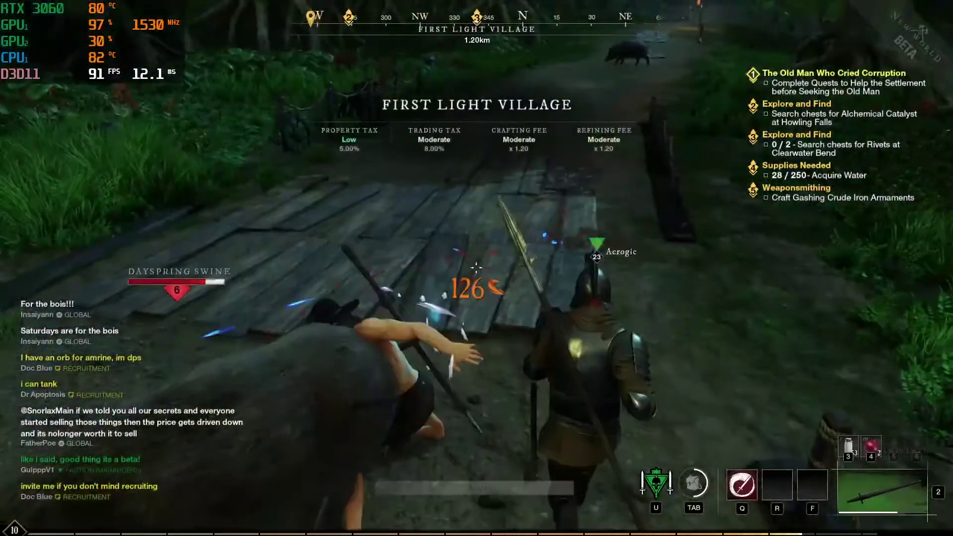
pyautogui.press('w')
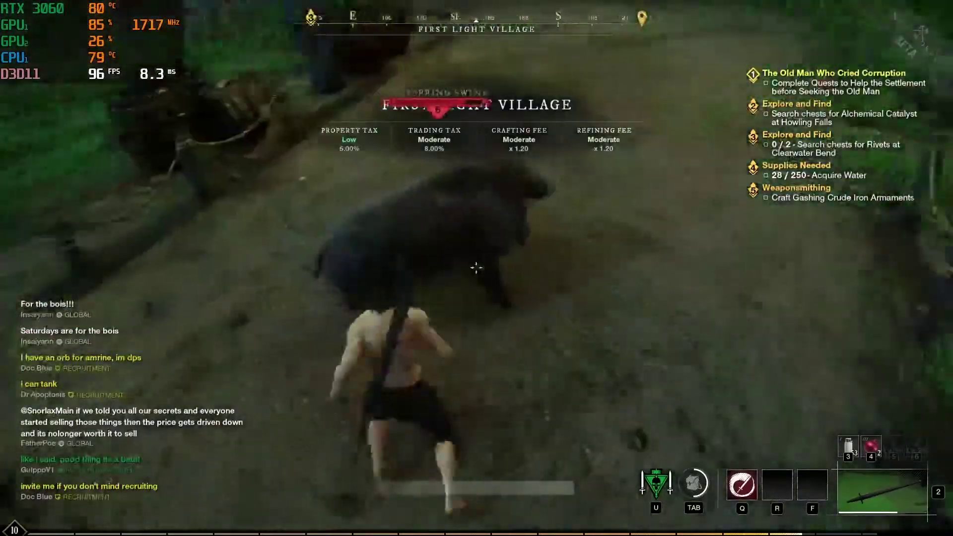
pyautogui.click(476, 267)
pyautogui.click(476, 268)
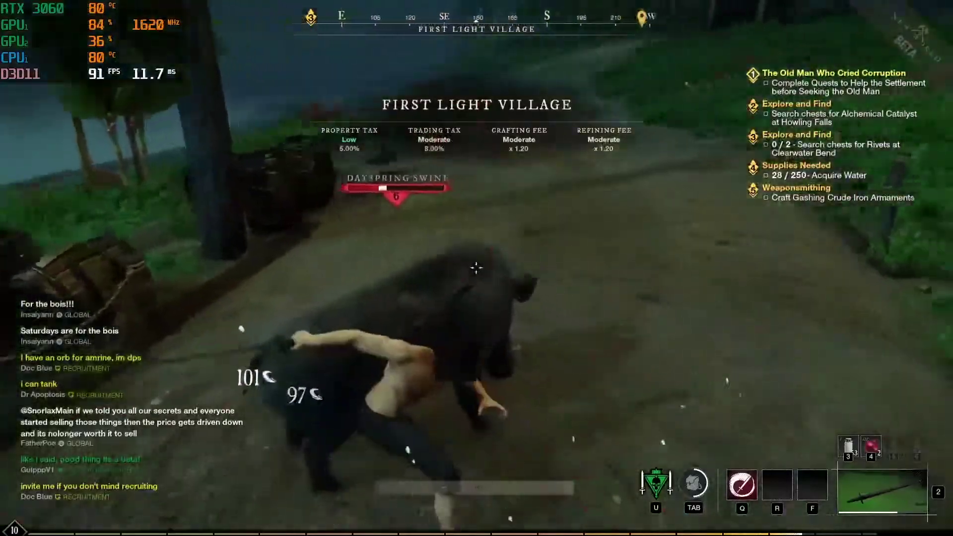
pyautogui.click(475, 268)
pyautogui.click(476, 268)
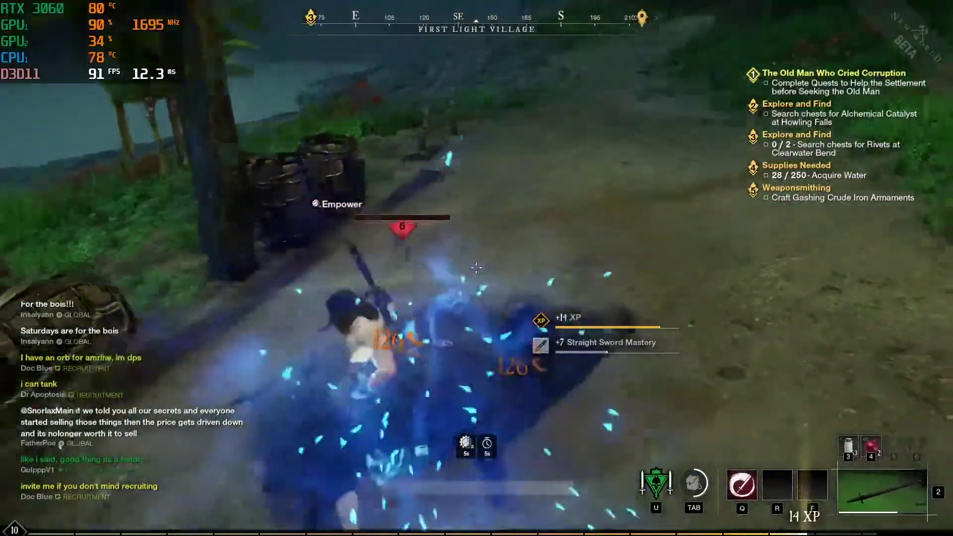
pyautogui.press('q')
pyautogui.press('w')
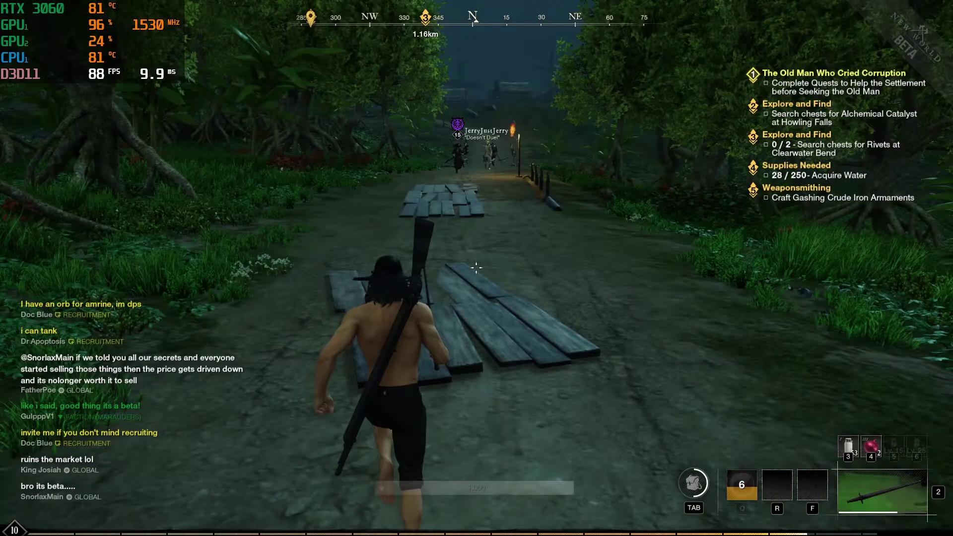
pyautogui.click(476, 267)
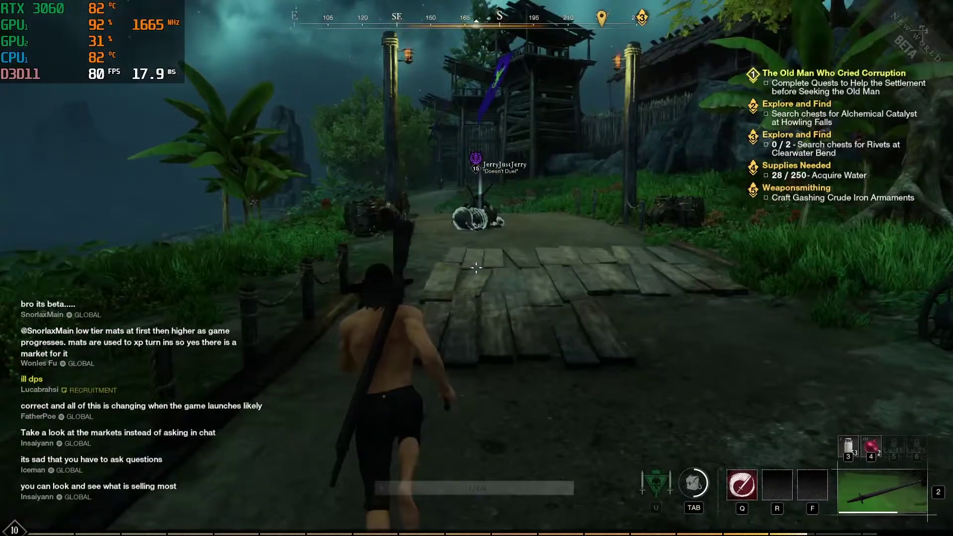
pyautogui.press('w')
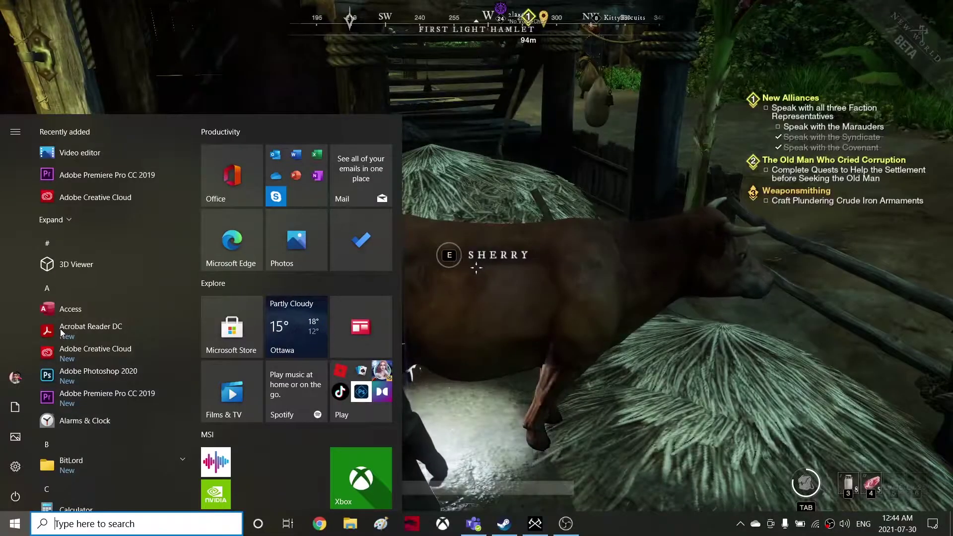
pyautogui.press('super')
pyautogui.press('e')
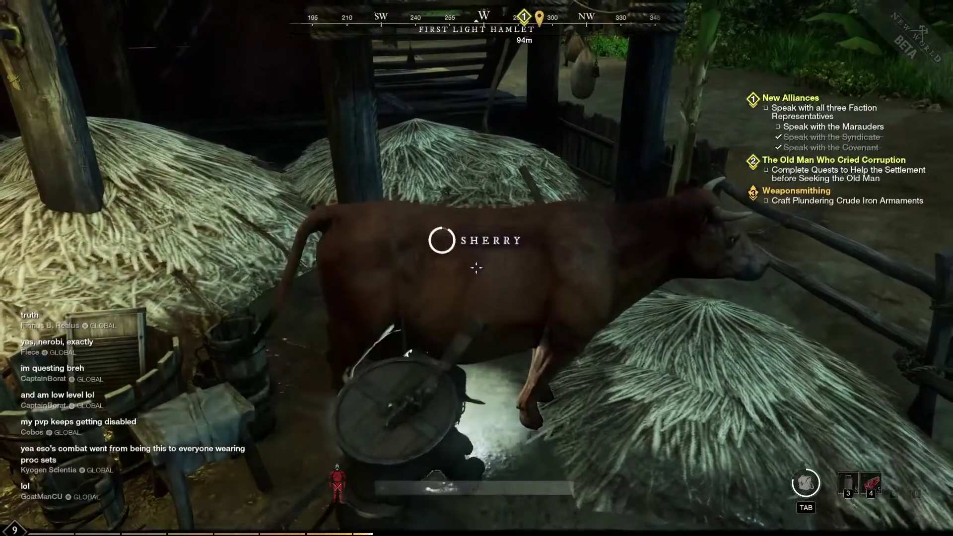